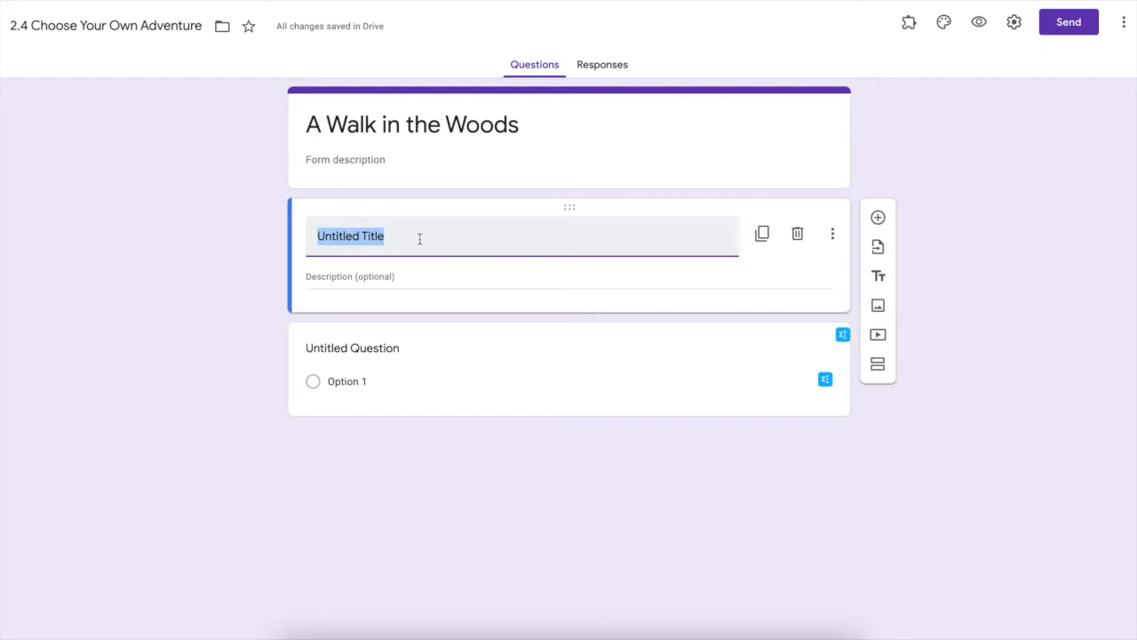
Step: Title the text block "Chapter 1" with the description "Johnny and Sally go on a walk into the woods like they do every Saturday."
{"action": "left_click", "coordinate": [355, 281]}
{"action": "type", "text": "J"}
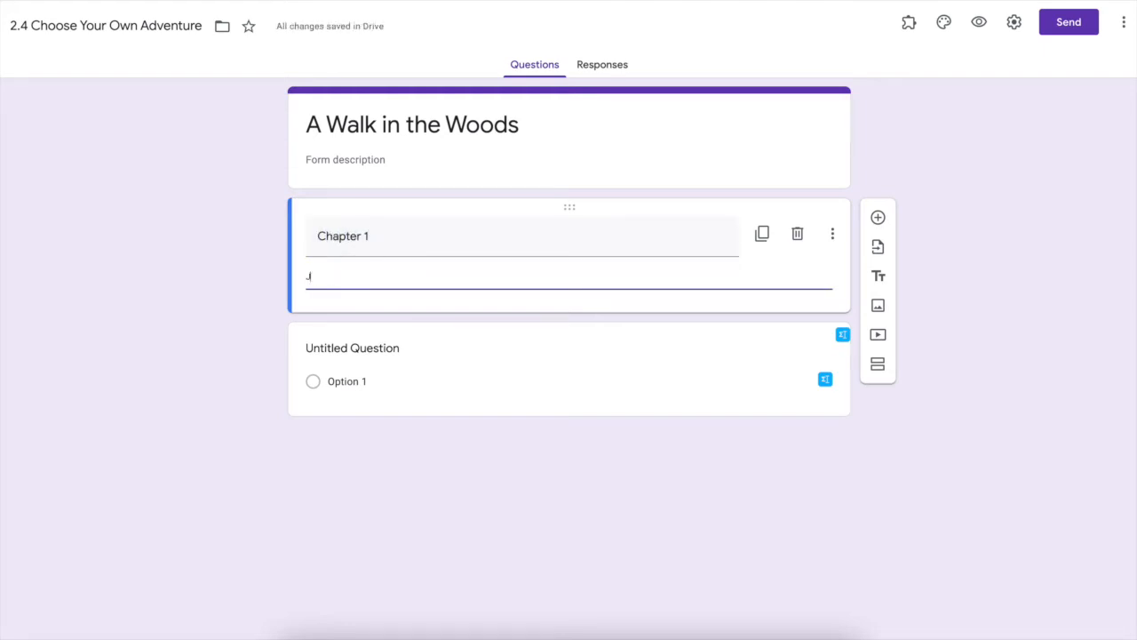
{"action": "type", "text": "ohnny and Sally"}
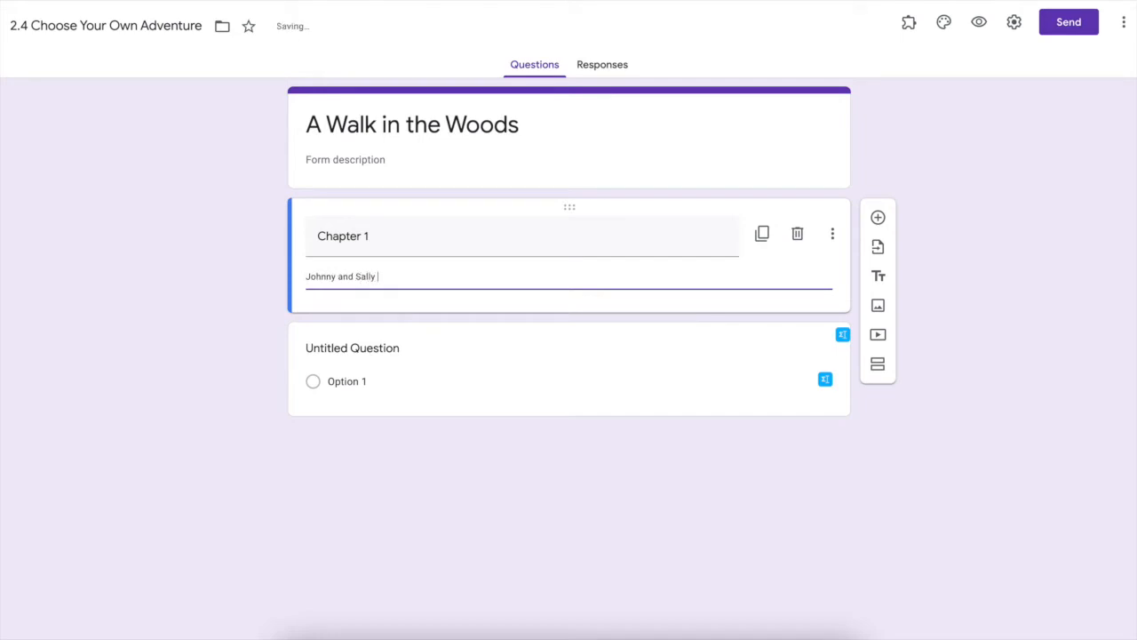
{"action": "type", "text": " go on a walk into the woods like they do ever y Saturday."}
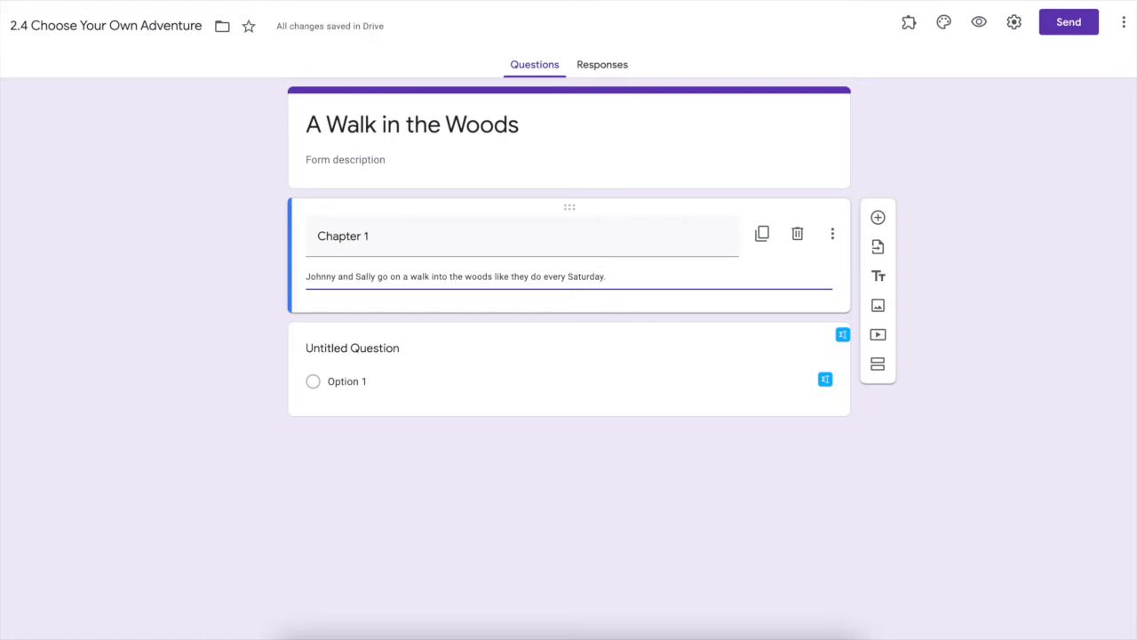
Step: Set the untitled multiple-choice question's text to "Should Johnny and Sally go Left or Right?"
{"action": "left_click", "coordinate": [359, 347]}
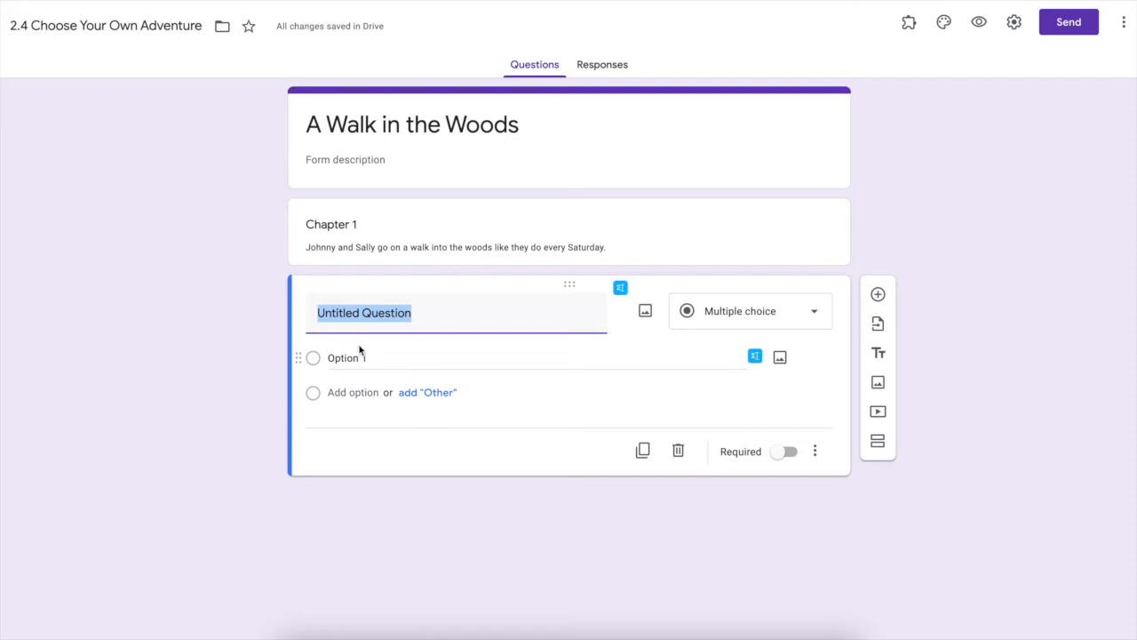
{"action": "type", "text": "Shou"}
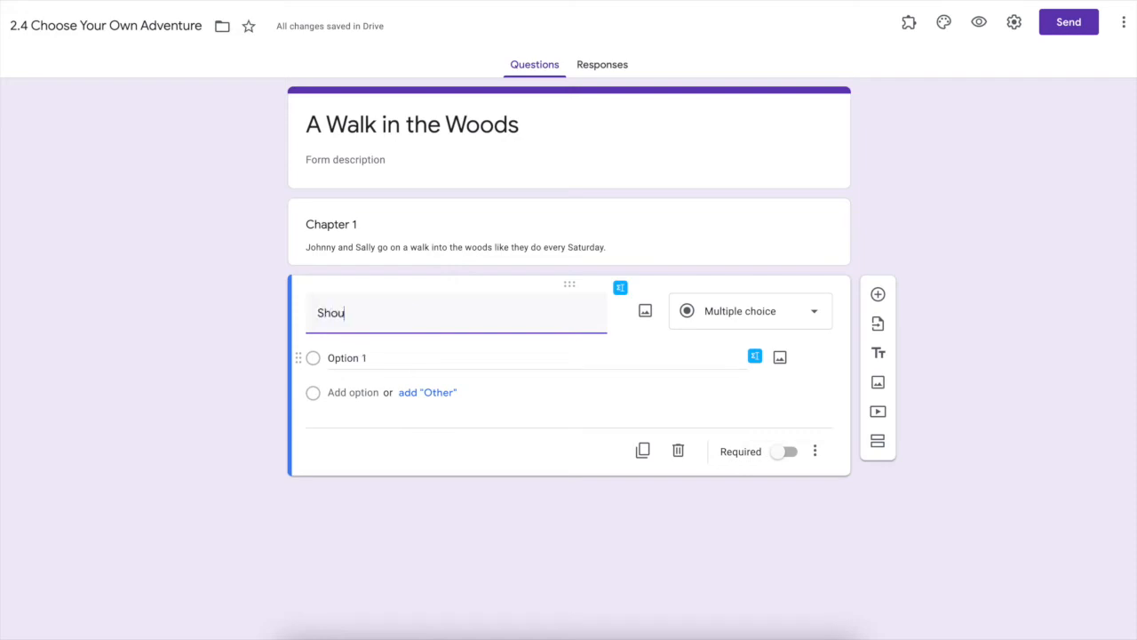
{"action": "type", "text": "ld Johnny and sally"}
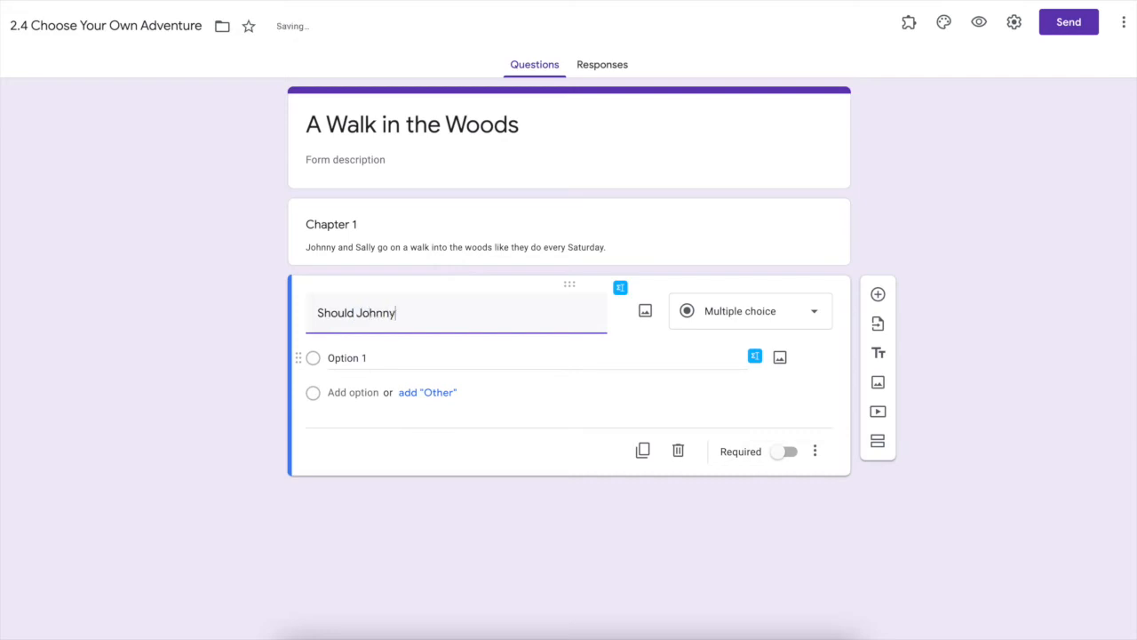
{"action": "key", "text": "BackSpace"}
{"action": "key", "text": "BackSpace"}
{"action": "key", "text": "BackSpace"}
{"action": "key", "text": "BackSpace"}
{"action": "key", "text": "BackSpace"}
{"action": "key", "text": "BackSpace"}
{"action": "type", "text": "SLLY"}
{"action": "key", "text": "BackSpace"}
{"action": "key", "text": "BackSpace"}
{"action": "key", "text": "BackSpace"}
{"action": "type", "text": "ally go Left or Right>"}
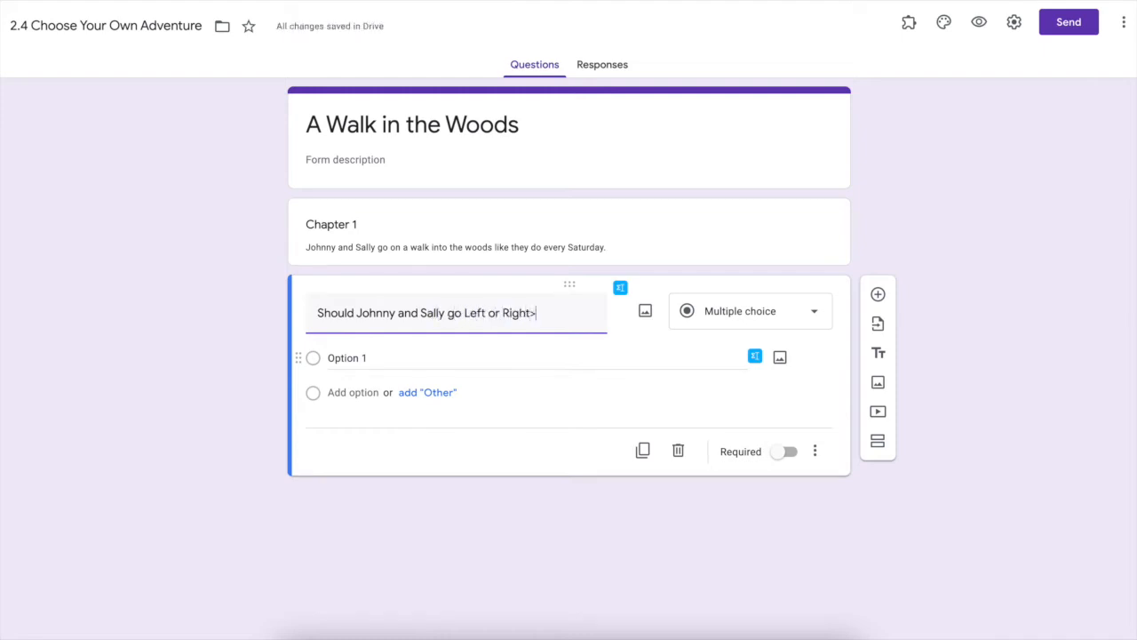
{"action": "key", "text": "BackSpace"}
{"action": "type", "text": "?"}
Step: Enter "Left" and "Right" as the two answer options of the Johnny and Sally question
{"action": "left_click", "coordinate": [367, 359]}
{"action": "type", "text": "Left"}
{"action": "key", "text": "Return"}
{"action": "type", "text": "Right"}
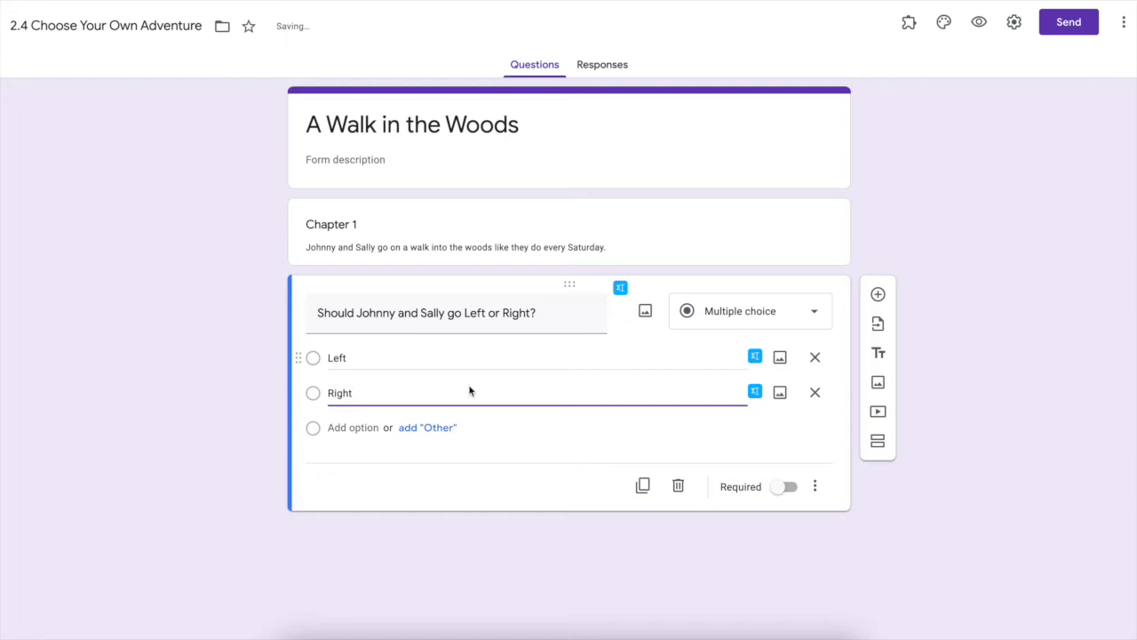
Step: Make the Left or Right question required and enable going to a section based on the answer
{"action": "left_click", "coordinate": [785, 490]}
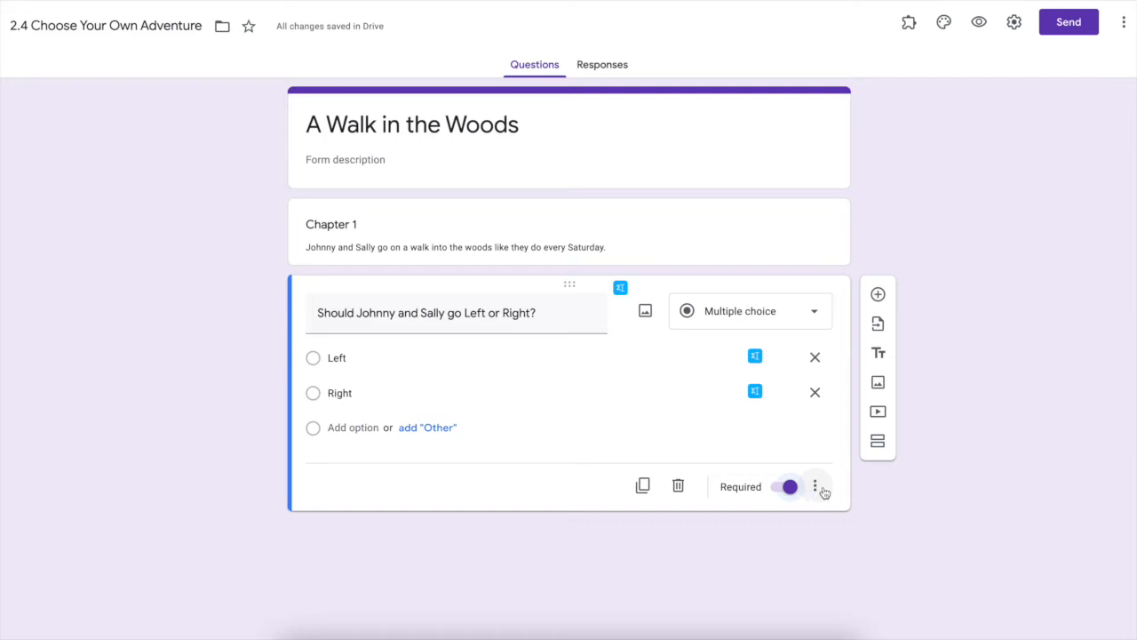
{"action": "left_click", "coordinate": [821, 490]}
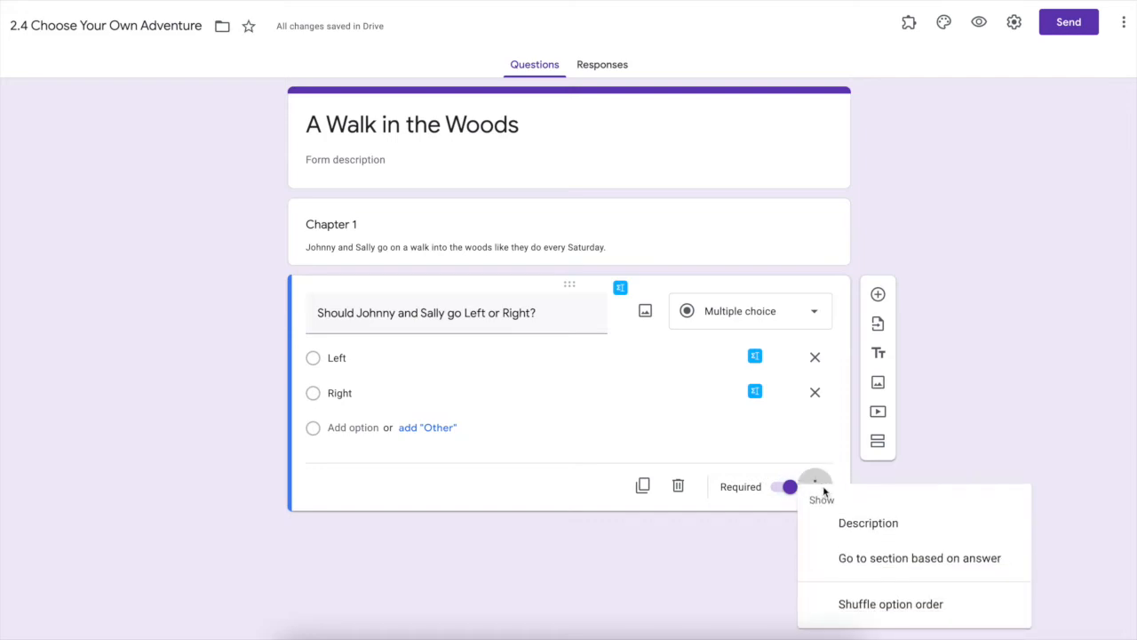
{"action": "left_click", "coordinate": [874, 556]}
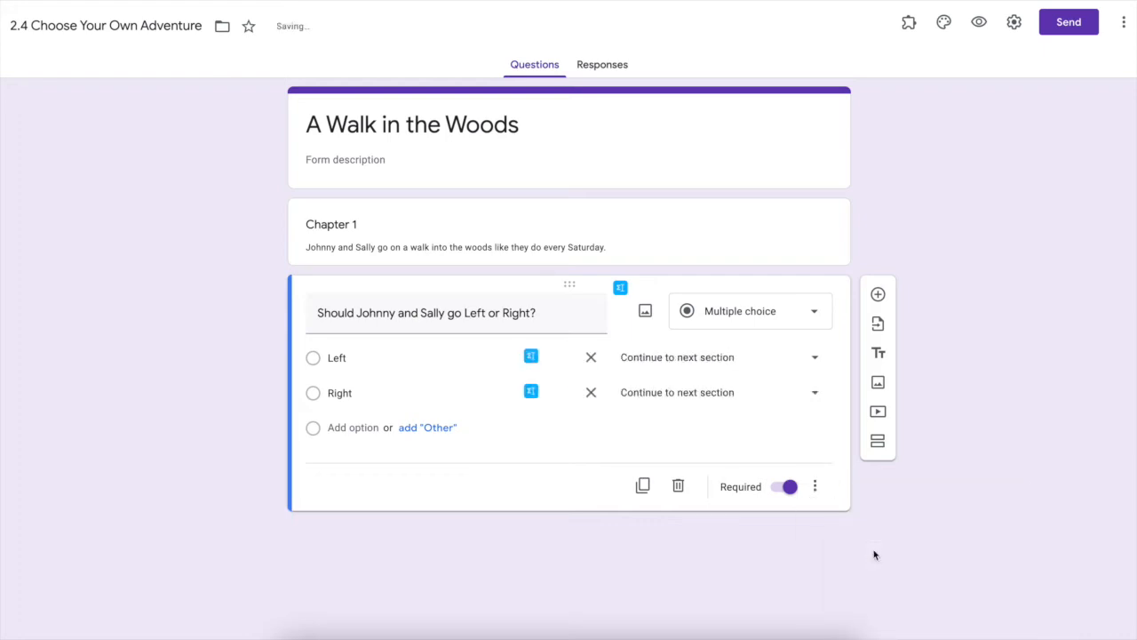
{"action": "left_click", "coordinate": [720, 366]}
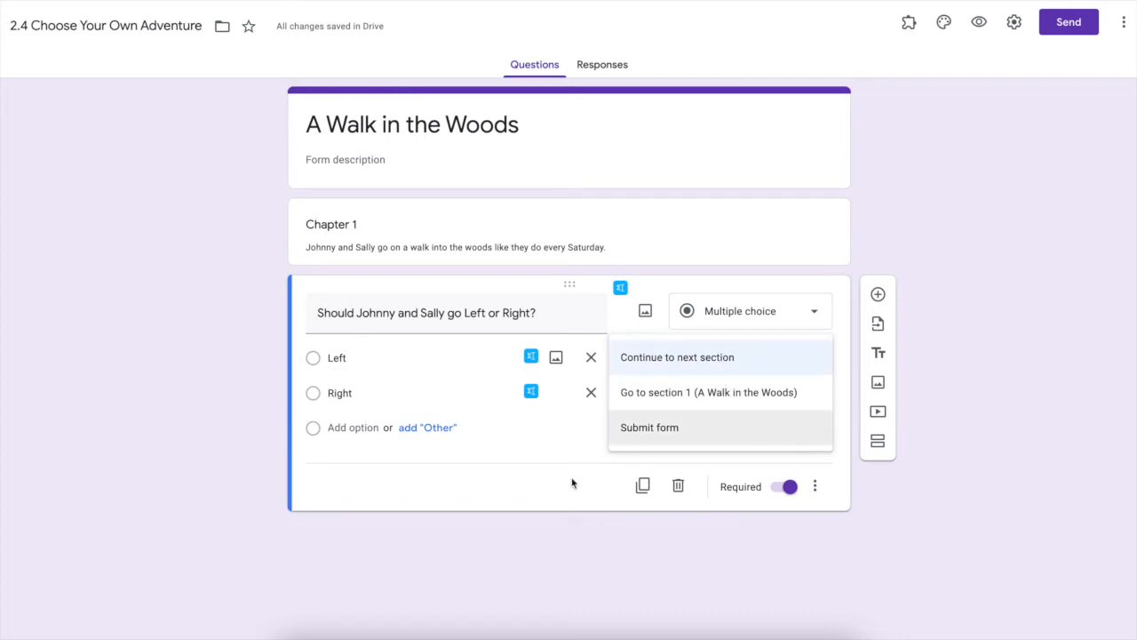
{"action": "left_click", "coordinate": [565, 501]}
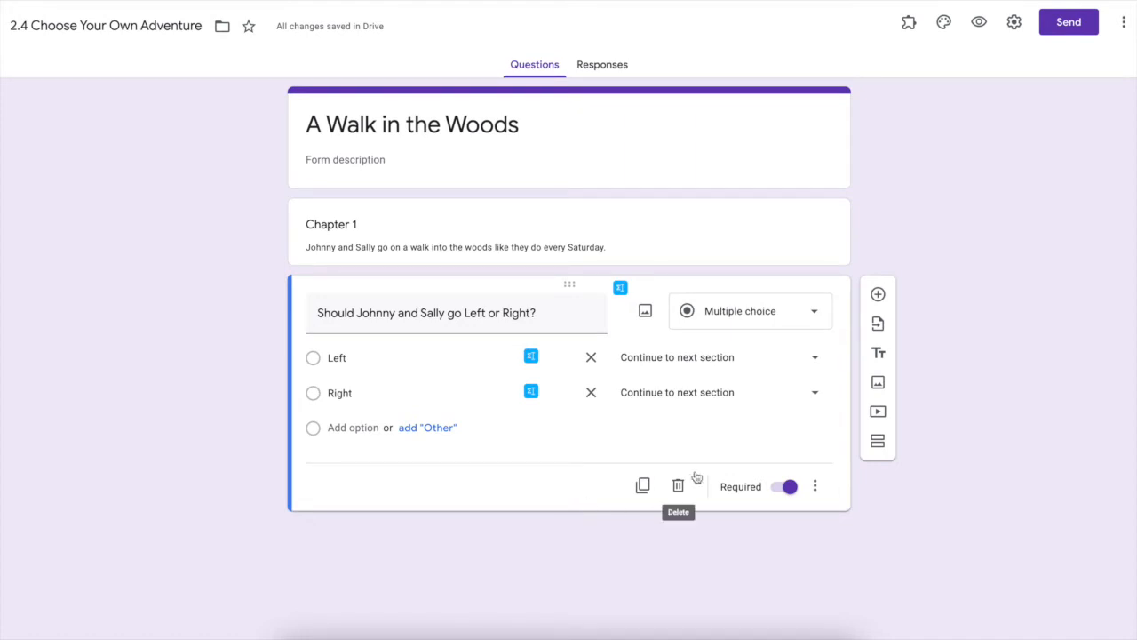
Step: Add a new section after the first question and title it "The Swamp"
{"action": "left_click", "coordinate": [882, 447]}
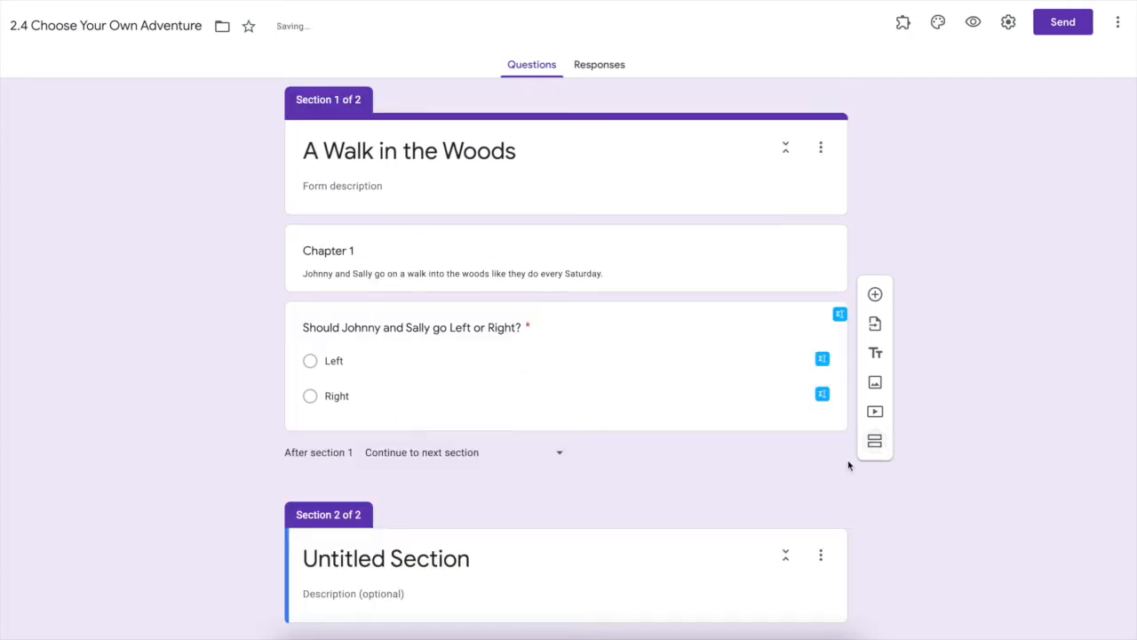
{"action": "left_click", "coordinate": [425, 567]}
{"action": "triple_click", "coordinate": [425, 567]}
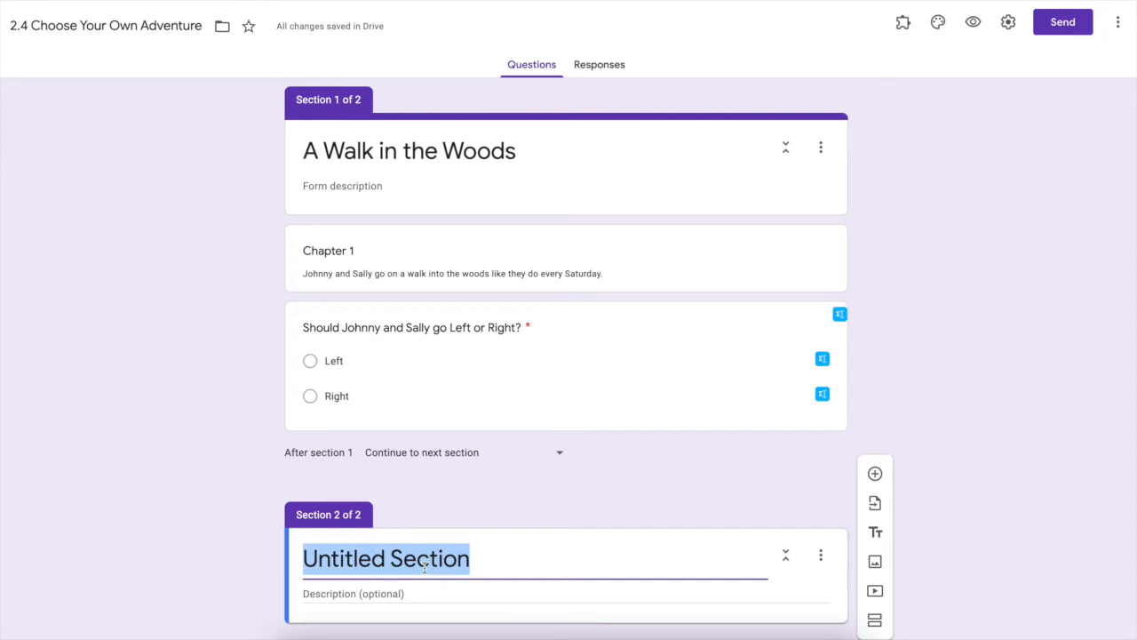
{"action": "type", "text": "The "}
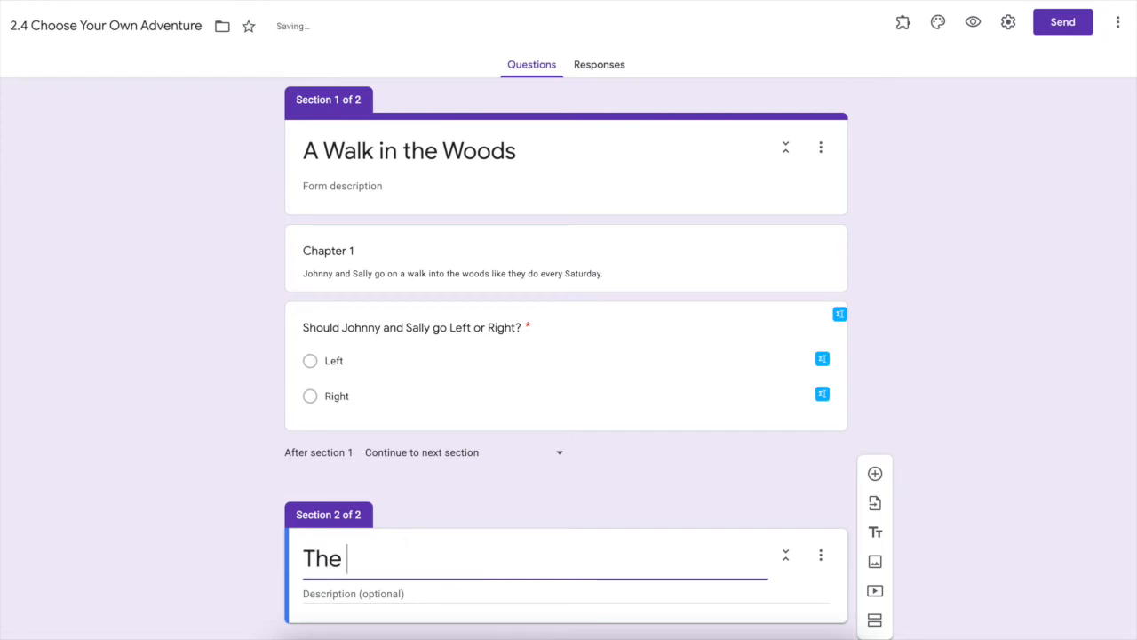
{"action": "type", "text": "Swamp"}
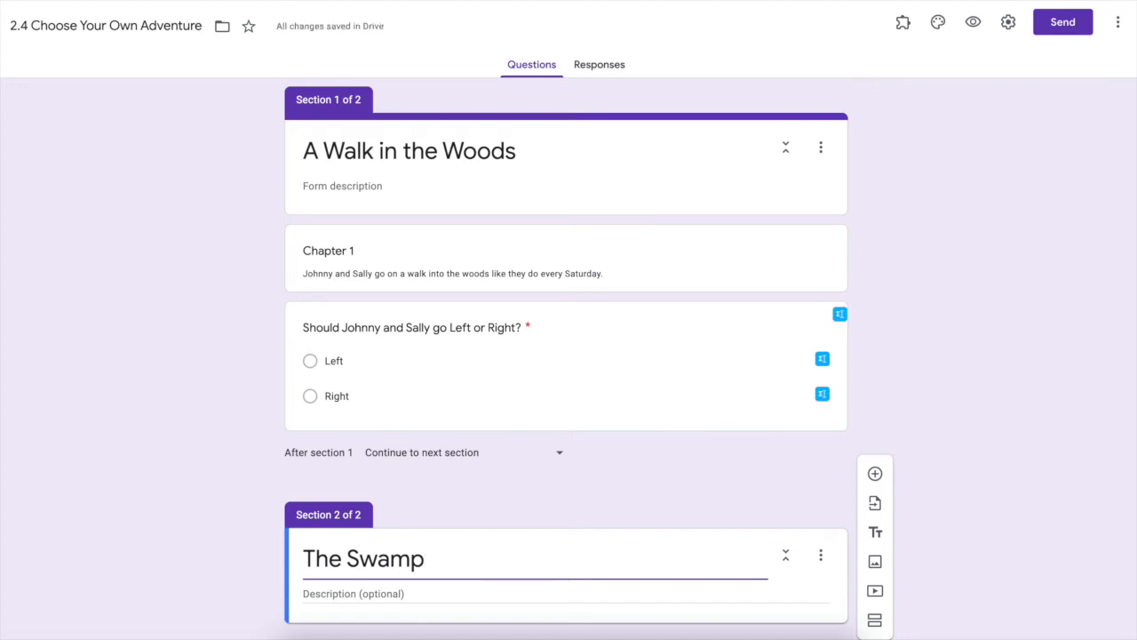
Step: Describe The Swamp section as "After taking the left path, Johnny and Sally go through a very difficult path and wind up at a swamp."
{"action": "scroll", "coordinate": [417, 579], "scroll_direction": "down", "scroll_amount": 1}
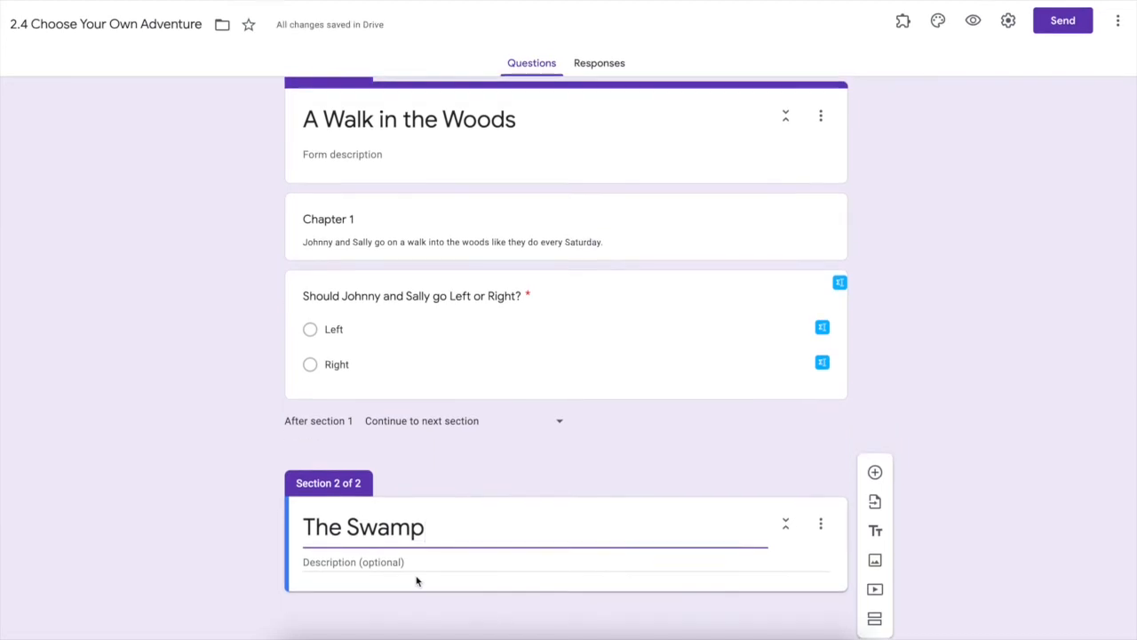
{"action": "left_click", "coordinate": [367, 566]}
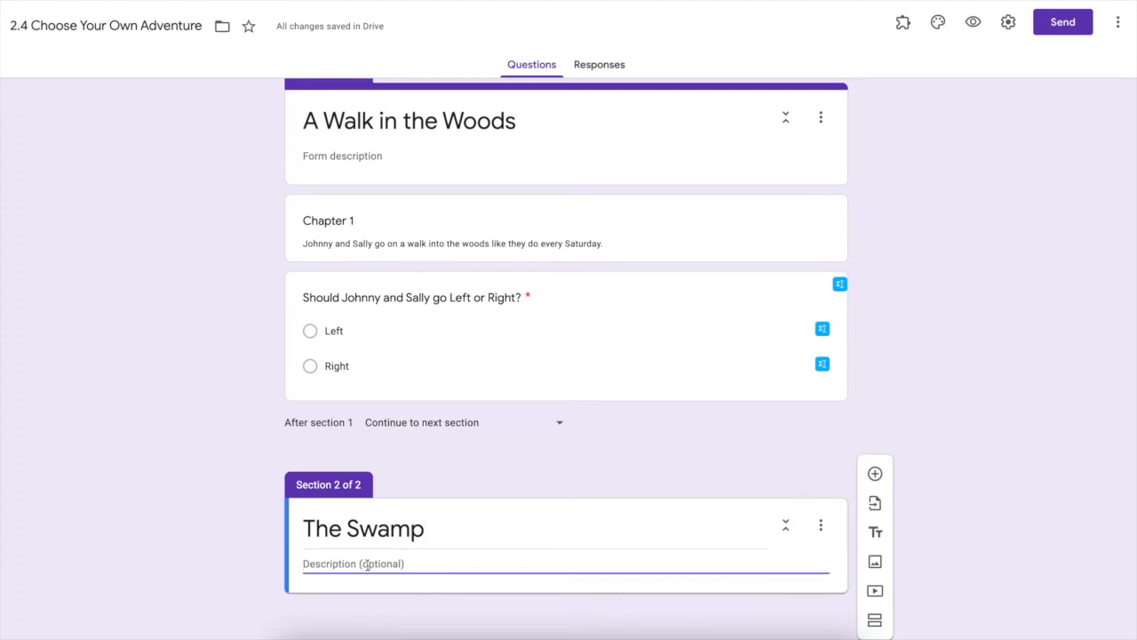
{"action": "type", "text": "A"}
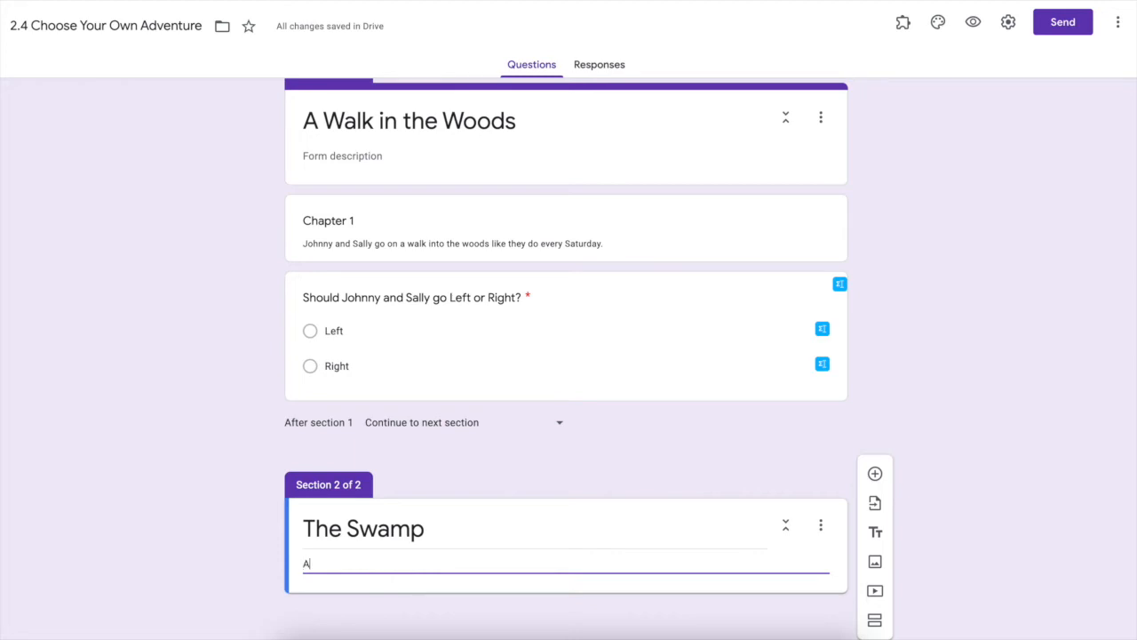
{"action": "type", "text": "fter taking "}
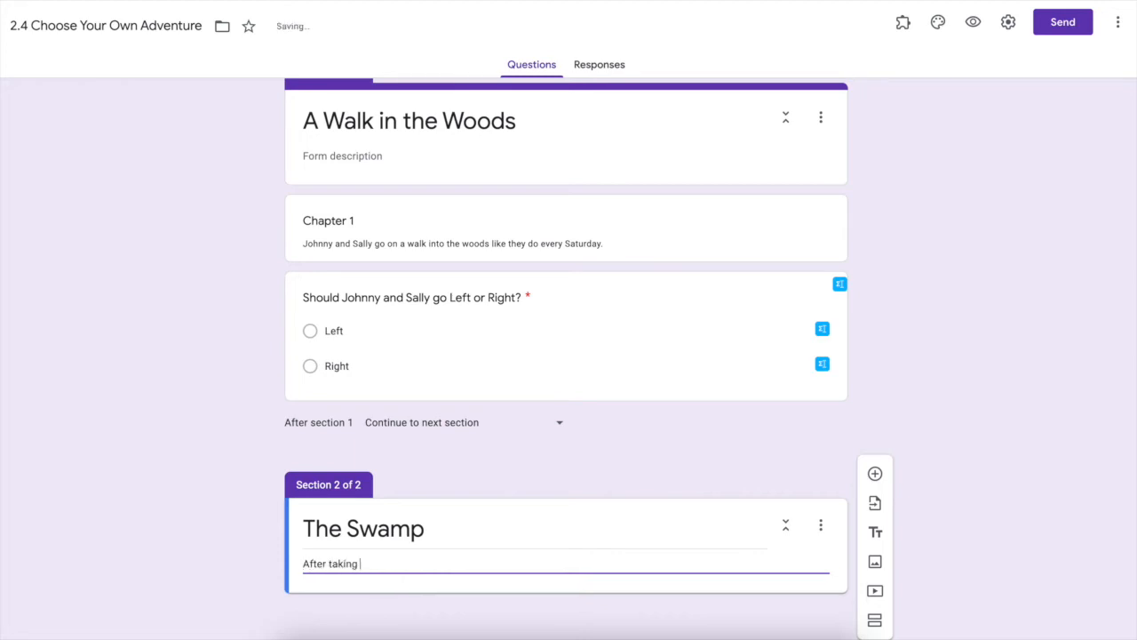
{"action": "type", "text": "the left path, Johnny and Sally"}
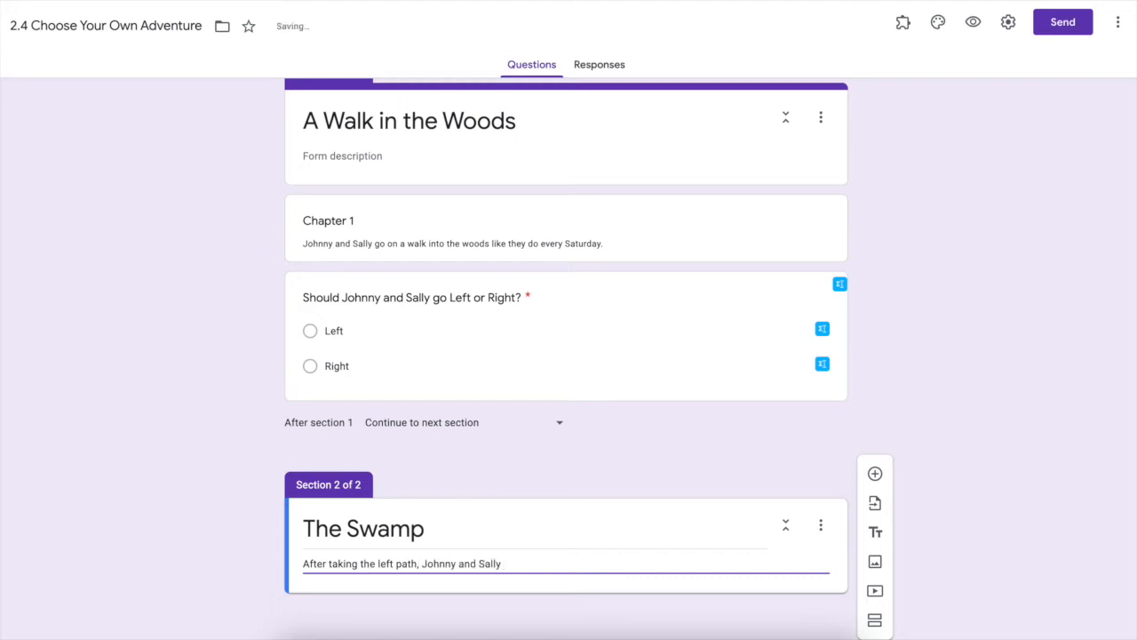
{"action": "type", "text": " go through a"}
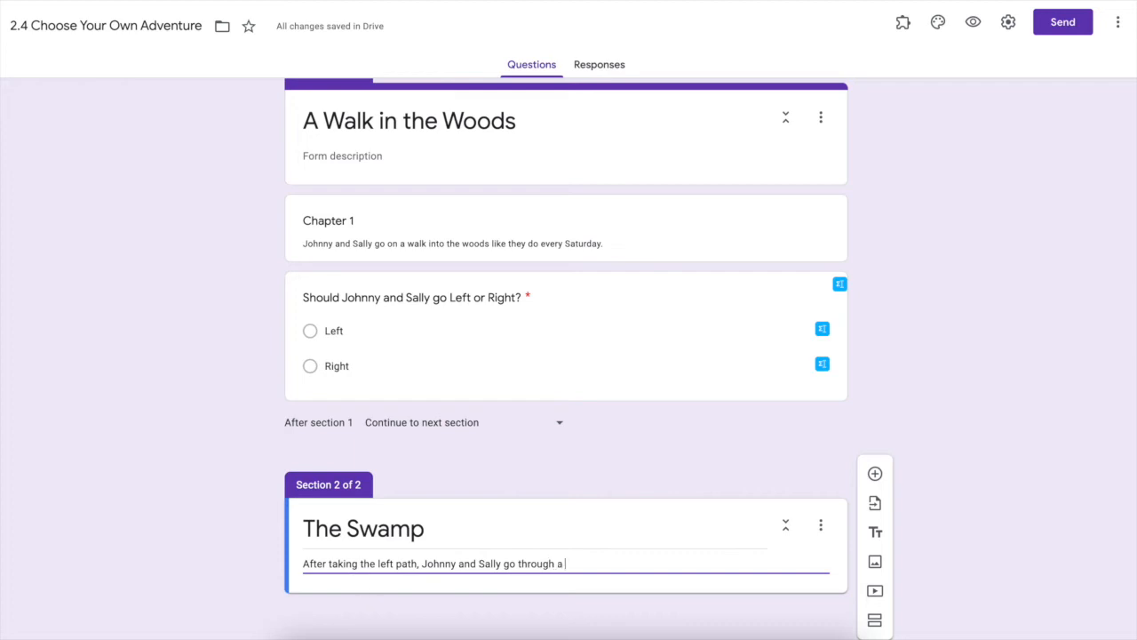
{"action": "type", "text": " very diffic"}
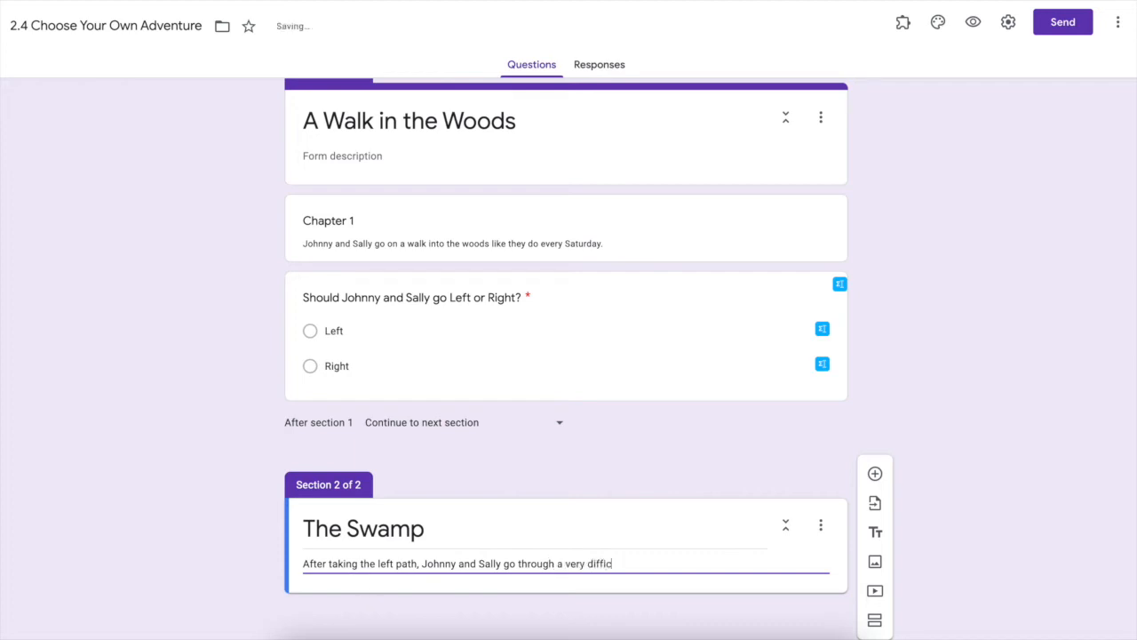
{"action": "type", "text": "ult path and wind up at a s"}
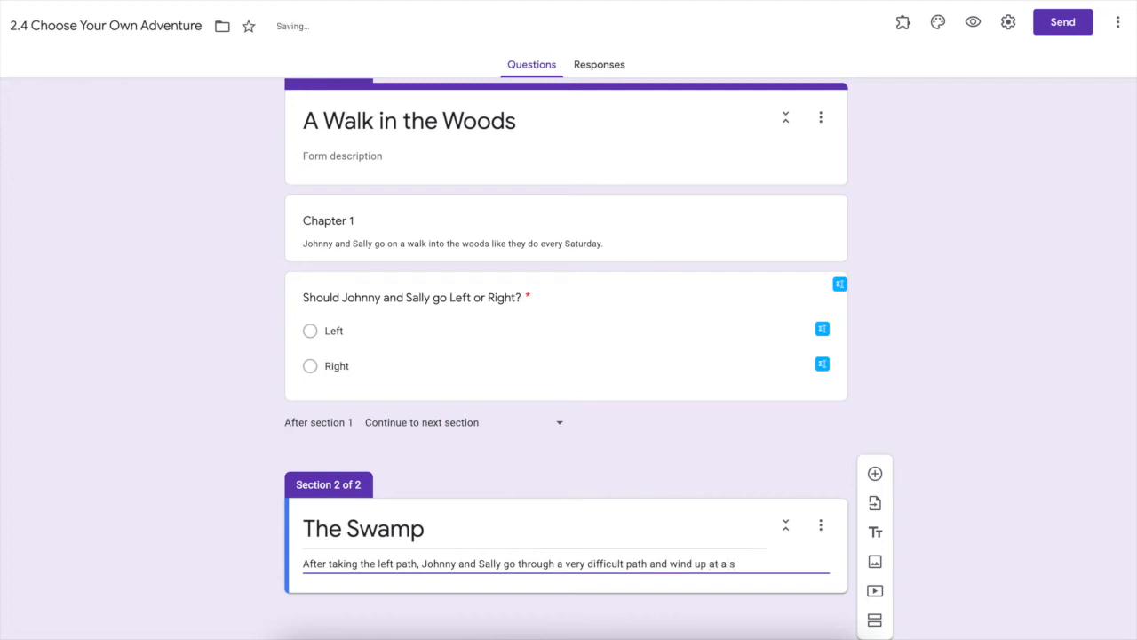
{"action": "type", "text": "wamp."}
{"action": "left_click", "coordinate": [820, 583]}
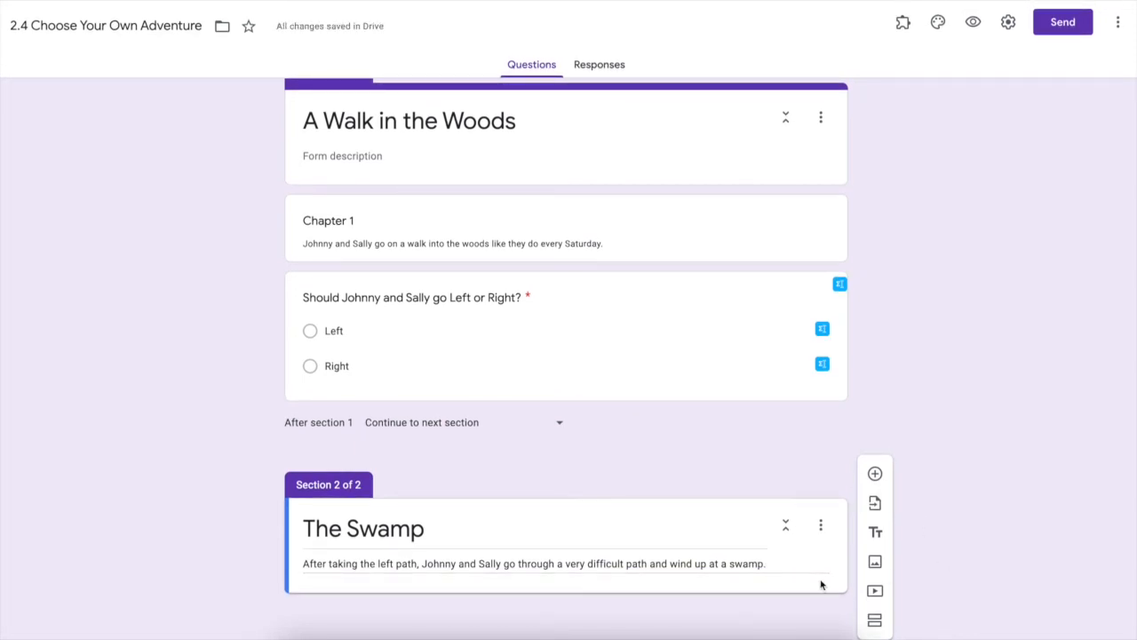
Step: Add a question to The Swamp section asking "Should they go around the swamp or try to walk through it?"
{"action": "left_click", "coordinate": [876, 473]}
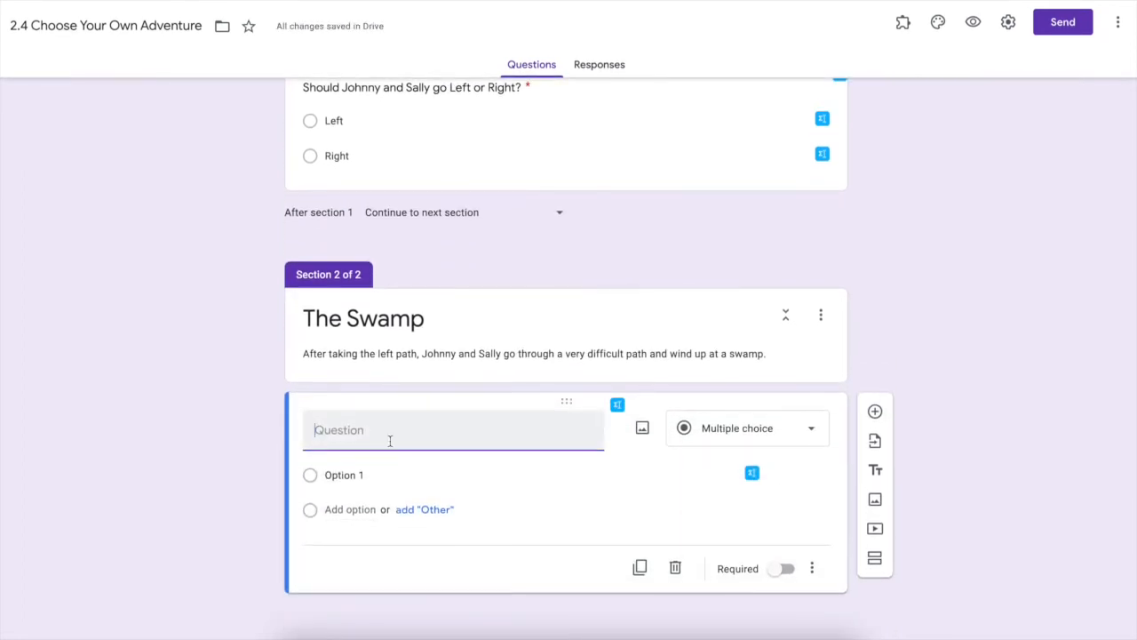
{"action": "type", "text": "Should they go around the w"}
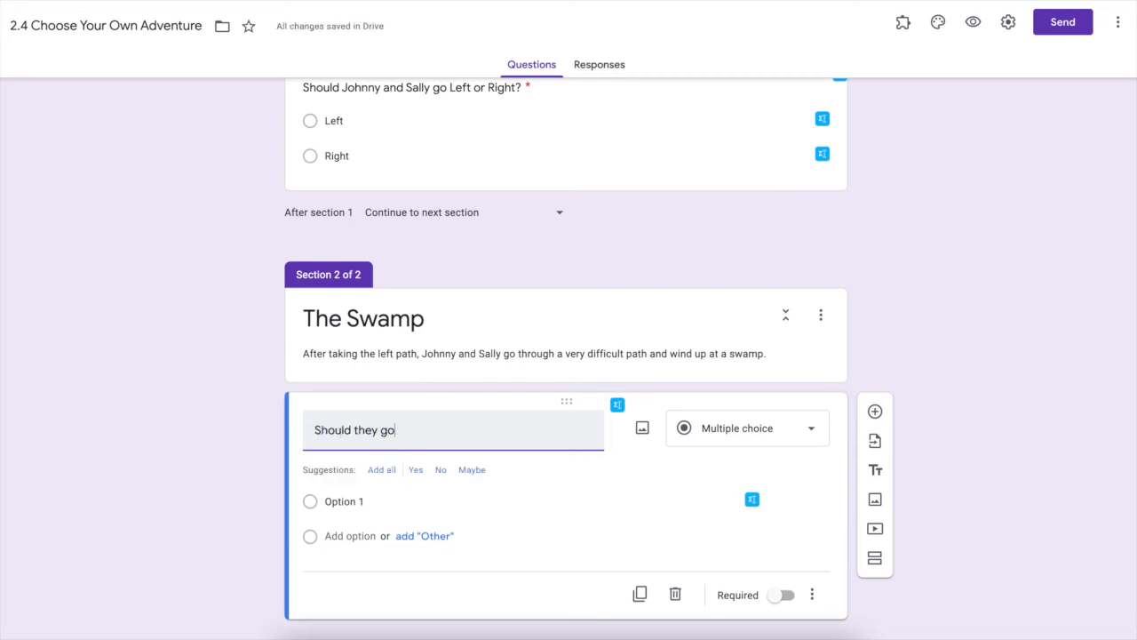
{"action": "key", "text": "BackSpace"}
{"action": "type", "text": "swamp or try to walk trhou"}
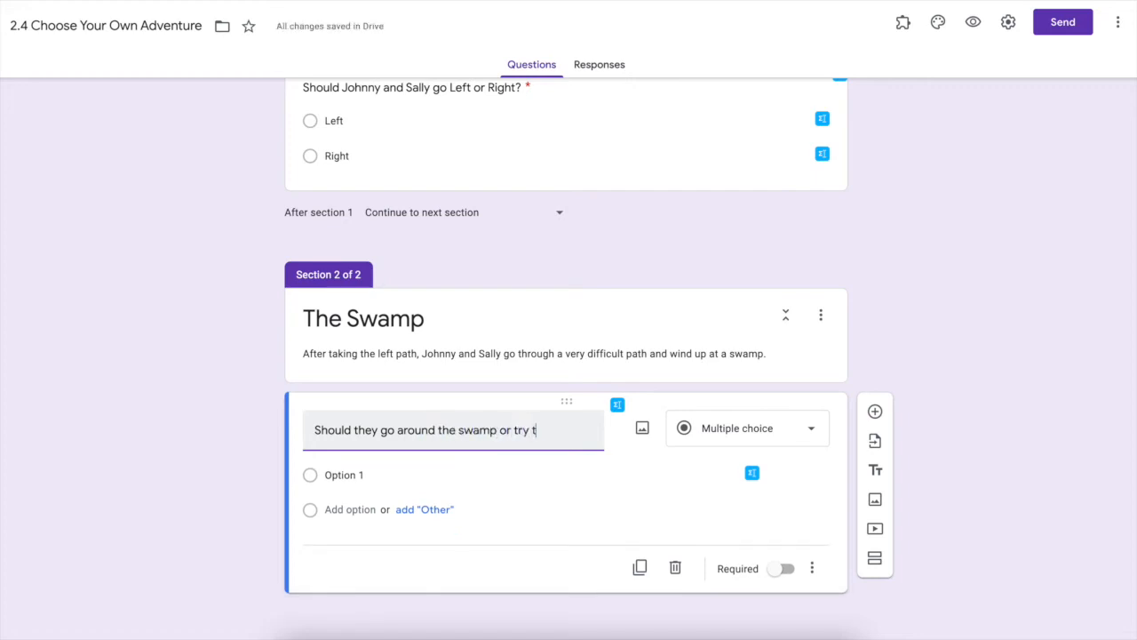
{"action": "key", "text": "BackSpace"}
{"action": "key", "text": "BackSpace"}
{"action": "key", "text": "BackSpace"}
{"action": "key", "text": "BackSpace"}
{"action": "type", "text": "hrough"}
{"action": "type", "text": " it?"}
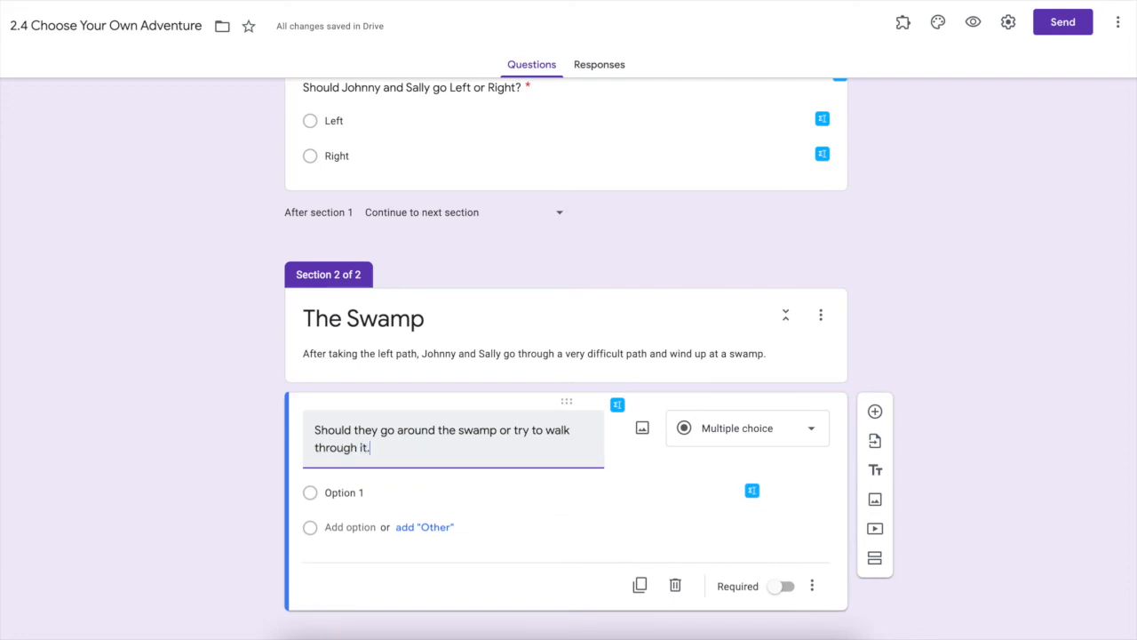
Step: Give the swamp question the options "Walk through" and "Go around", and make it required
{"action": "left_click", "coordinate": [366, 491]}
{"action": "type", "text": "Walk through"}
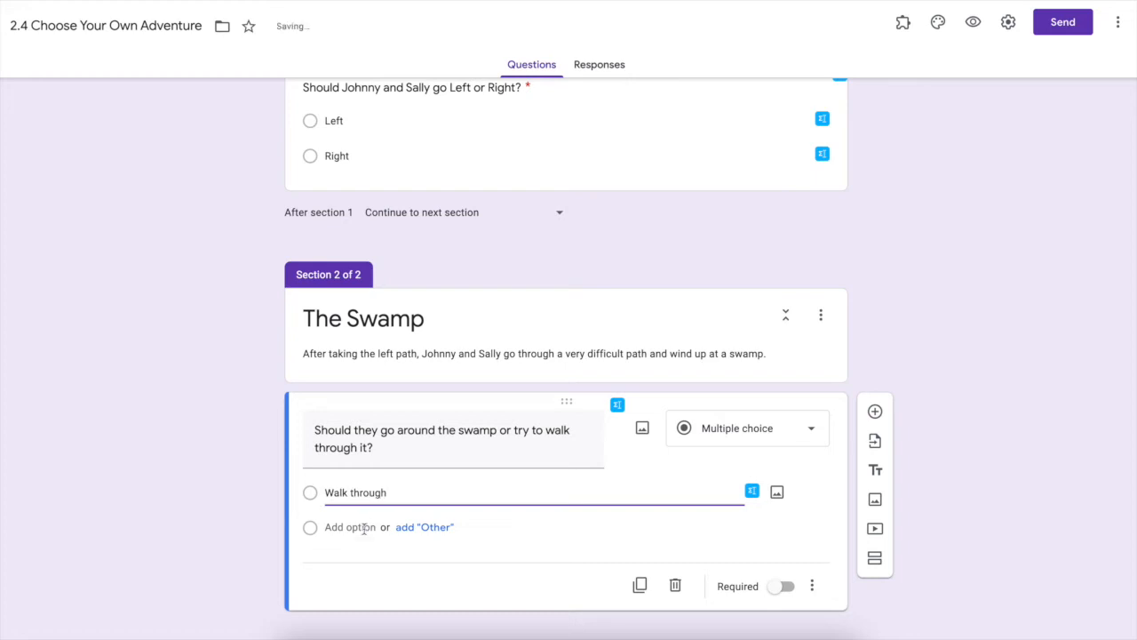
{"action": "left_click", "coordinate": [362, 527]}
{"action": "type", "text": "Go around"}
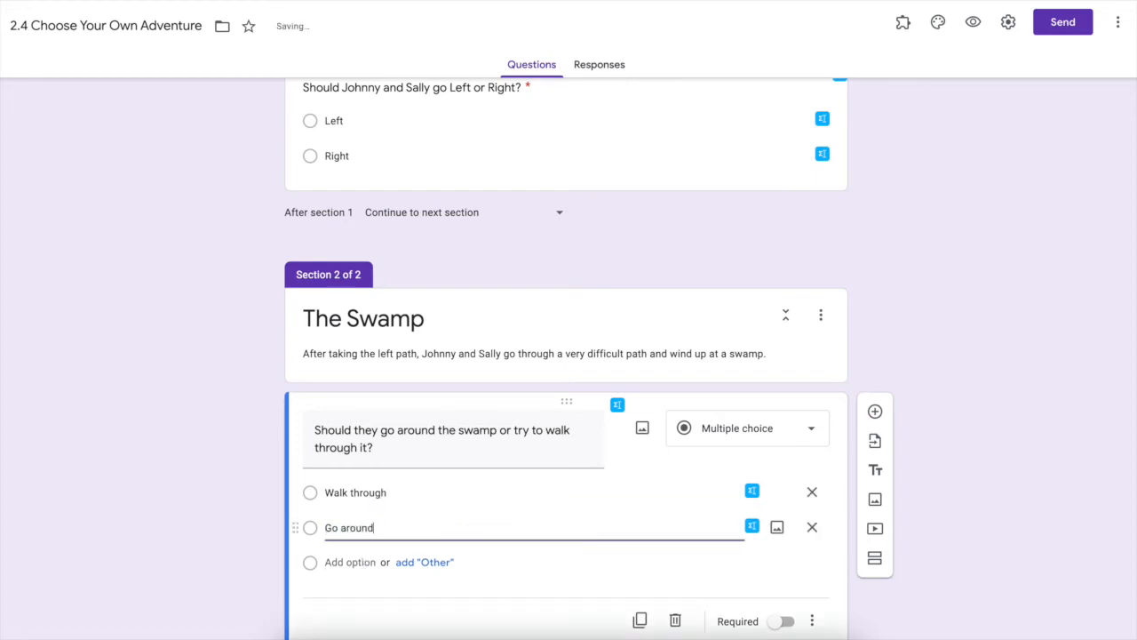
{"action": "left_click", "coordinate": [780, 621]}
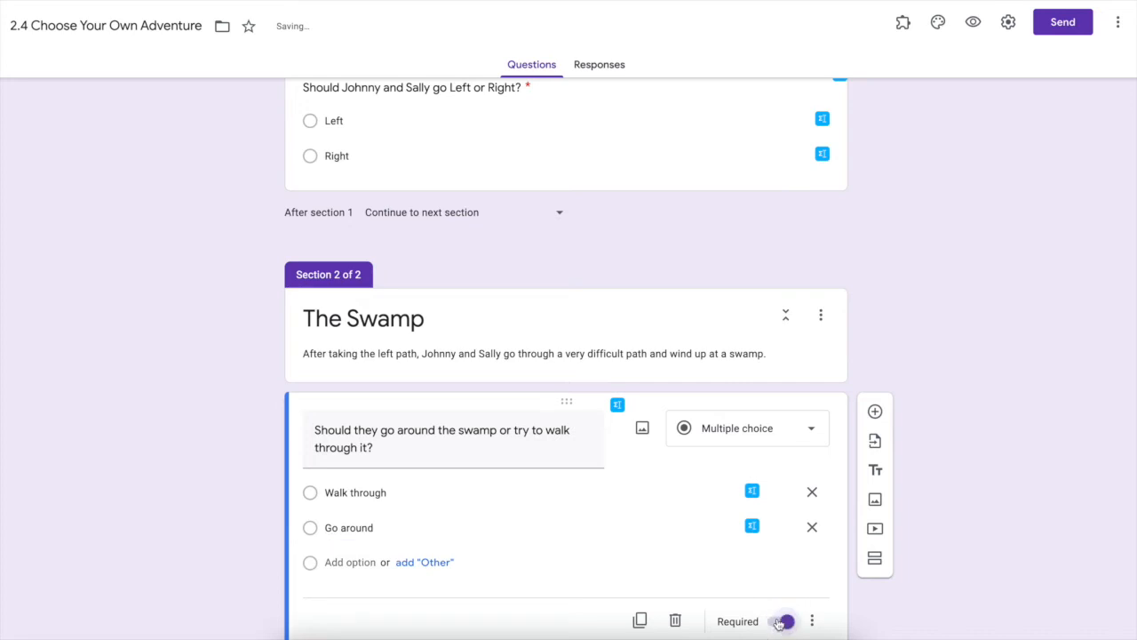
Step: Send the "Left" answer of the first question to section 2 (The Swamp)
{"action": "scroll", "coordinate": [779, 621], "scroll_direction": "down", "scroll_amount": 1}
{"action": "scroll", "coordinate": [777, 621], "scroll_direction": "up", "scroll_amount": 3}
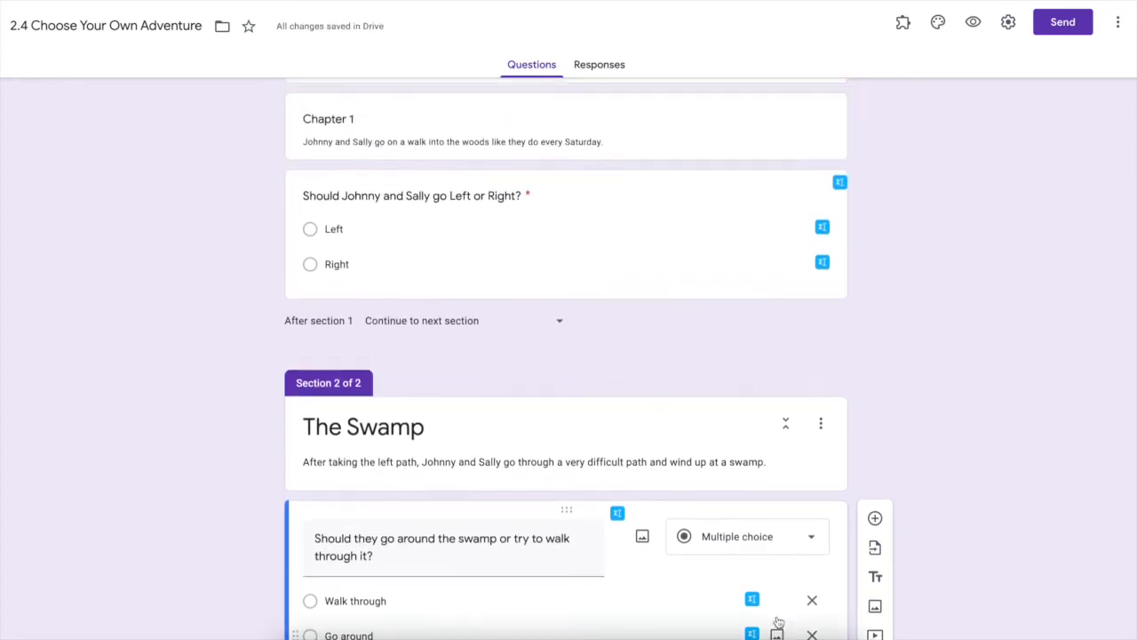
{"action": "left_click", "coordinate": [719, 258]}
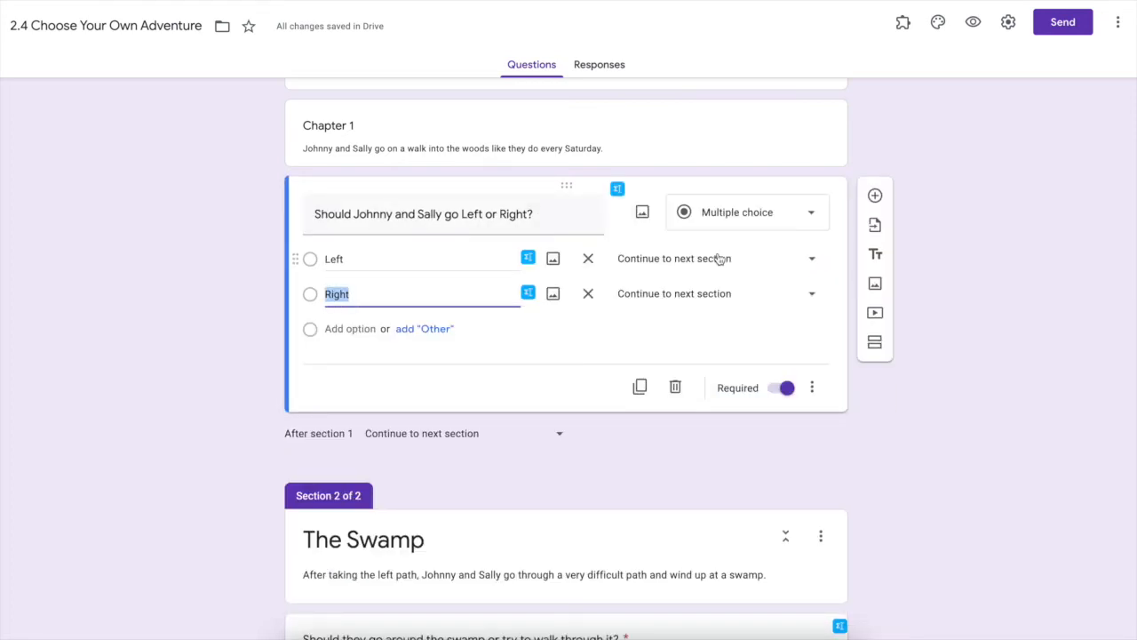
{"action": "left_click", "coordinate": [718, 259]}
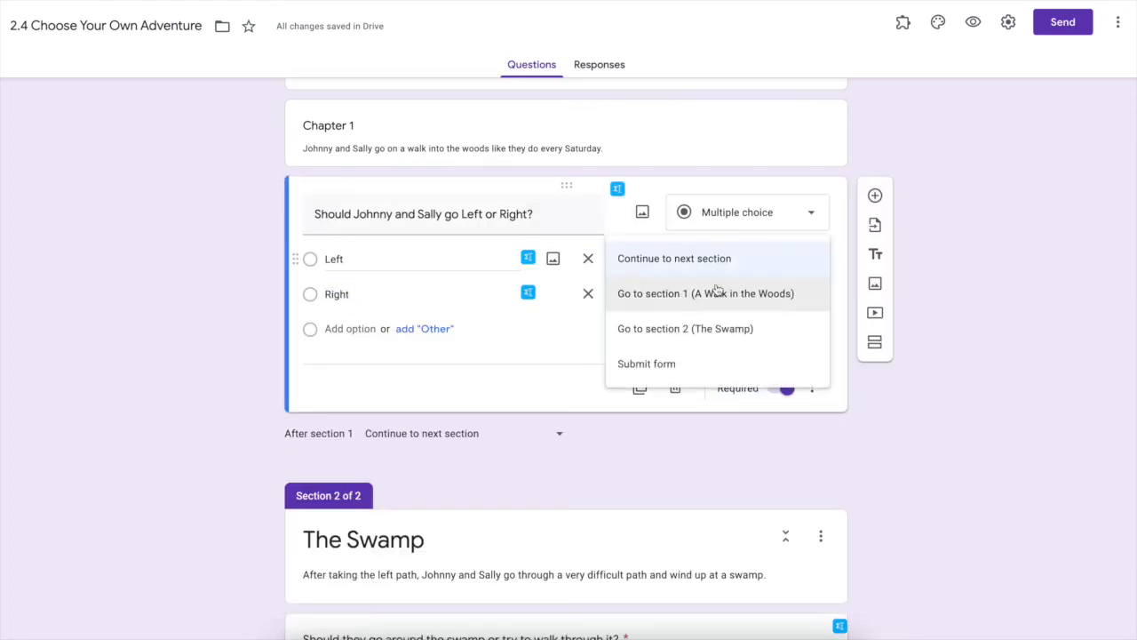
{"action": "left_click", "coordinate": [716, 328]}
Step: Enable going to a section based on the answer for the swamp question
{"action": "scroll", "coordinate": [717, 330], "scroll_direction": "down", "scroll_amount": 2}
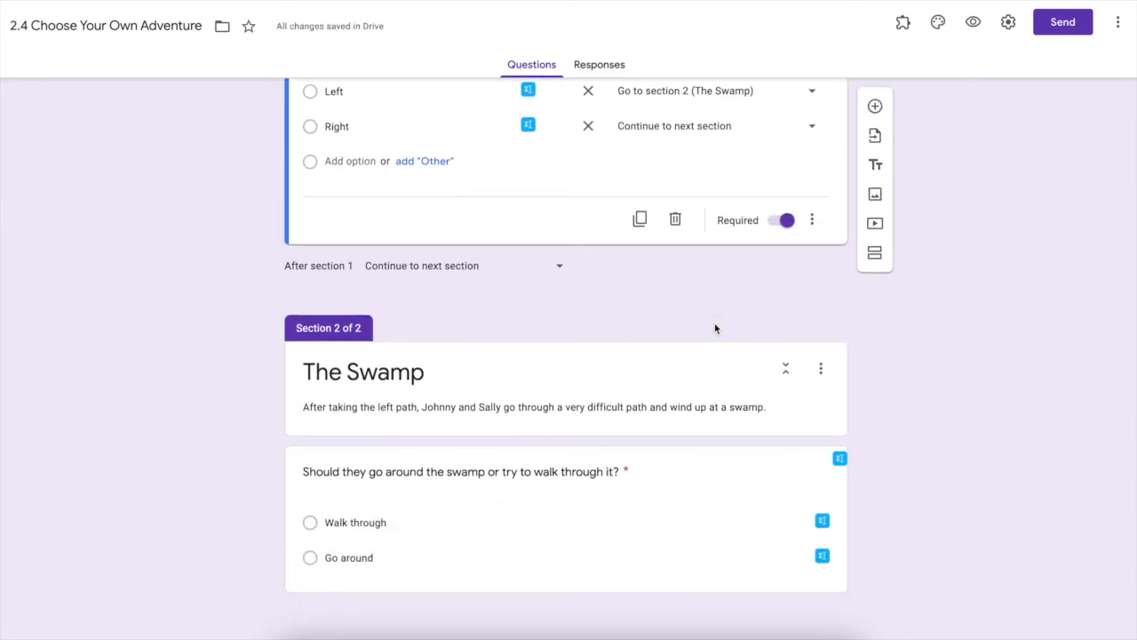
{"action": "left_click", "coordinate": [716, 497]}
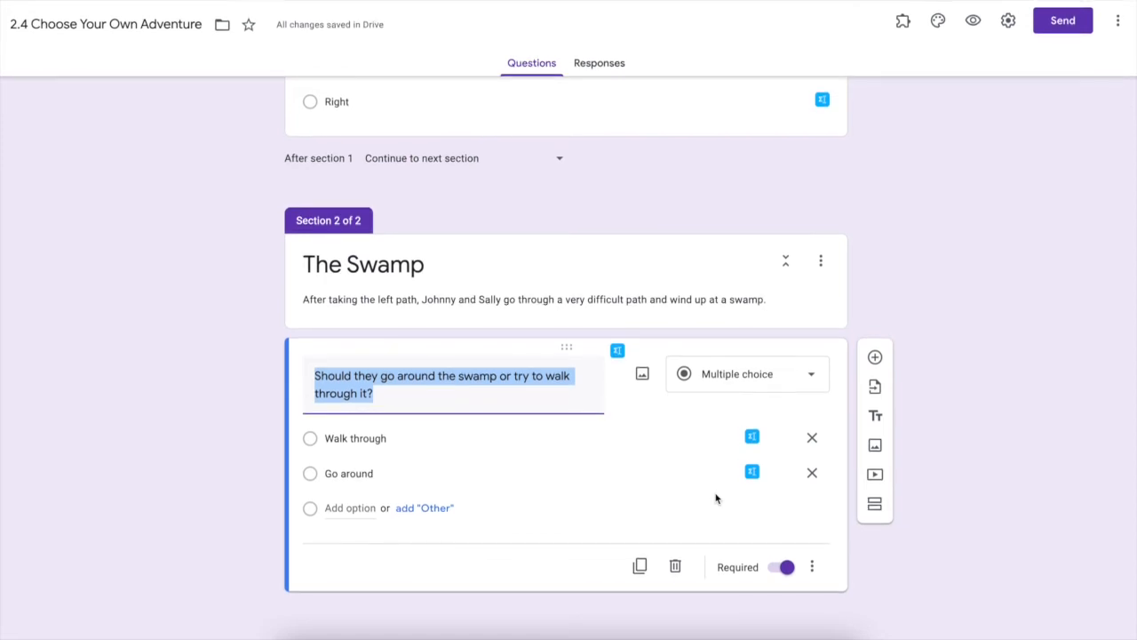
{"action": "left_click", "coordinate": [807, 567]}
{"action": "left_click", "coordinate": [862, 561]}
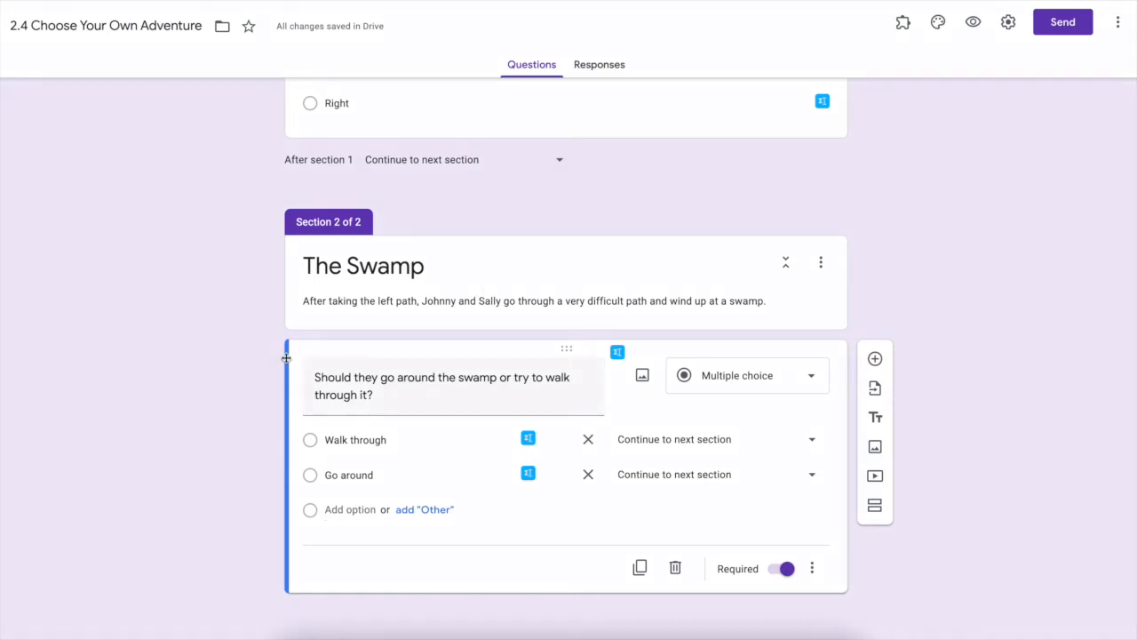
{"action": "left_click", "coordinate": [440, 286]}
{"action": "left_click", "coordinate": [503, 203]}
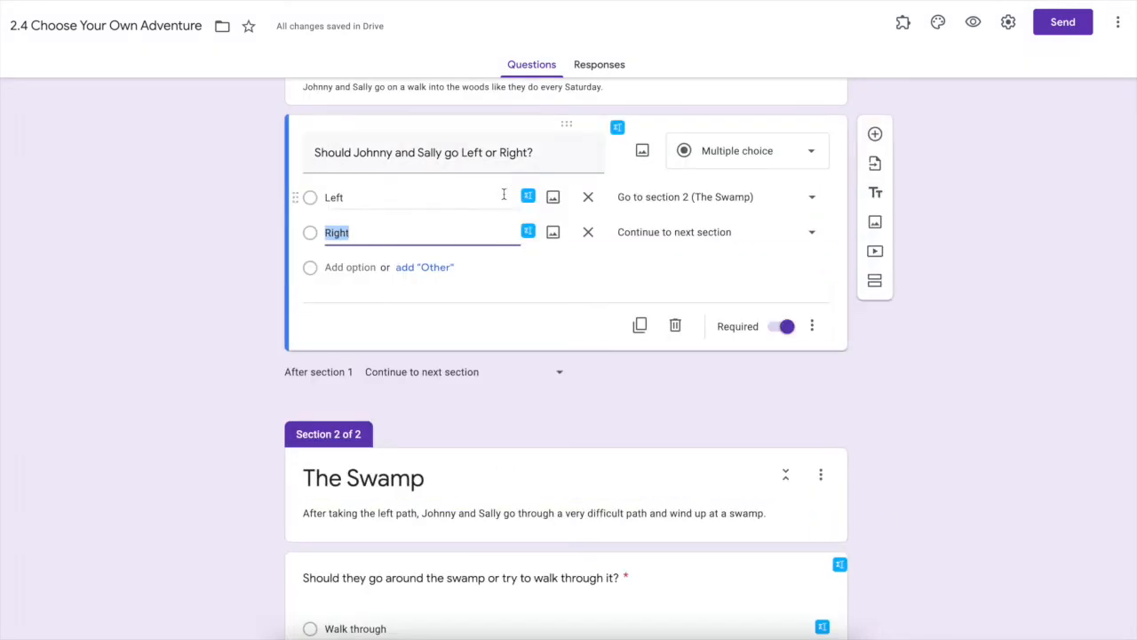
{"action": "scroll", "coordinate": [506, 187], "scroll_direction": "up", "scroll_amount": 1}
{"action": "left_click", "coordinate": [509, 174]}
{"action": "scroll", "coordinate": [508, 399], "scroll_direction": "down", "scroll_amount": 2}
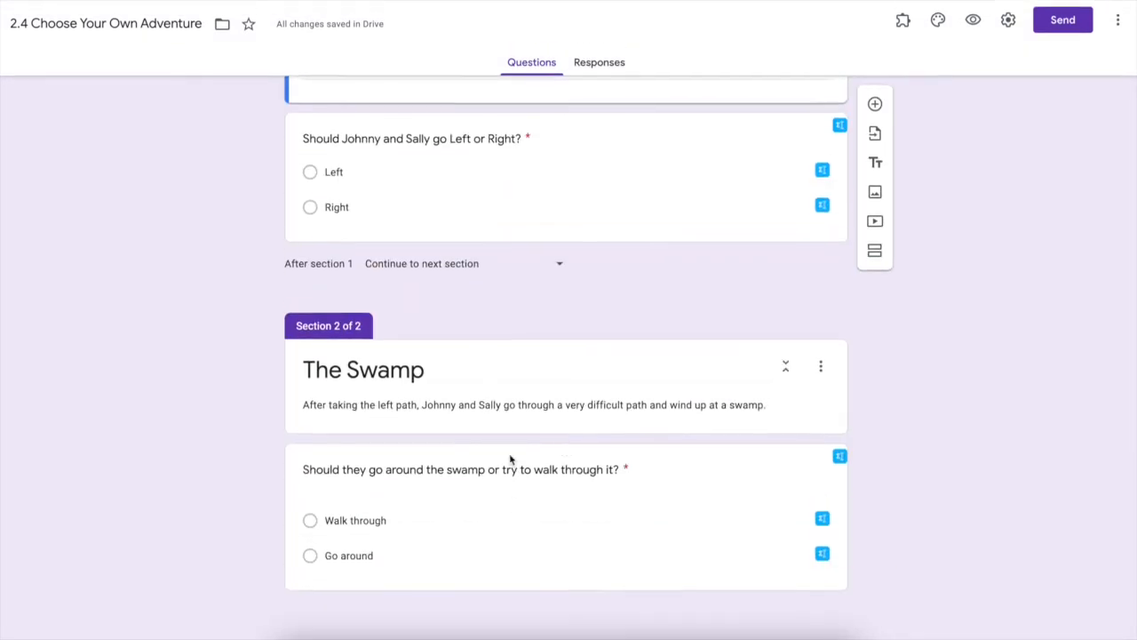
Step: Add a new section after the swamp question and title it "Stuck"
{"action": "left_click", "coordinate": [515, 529]}
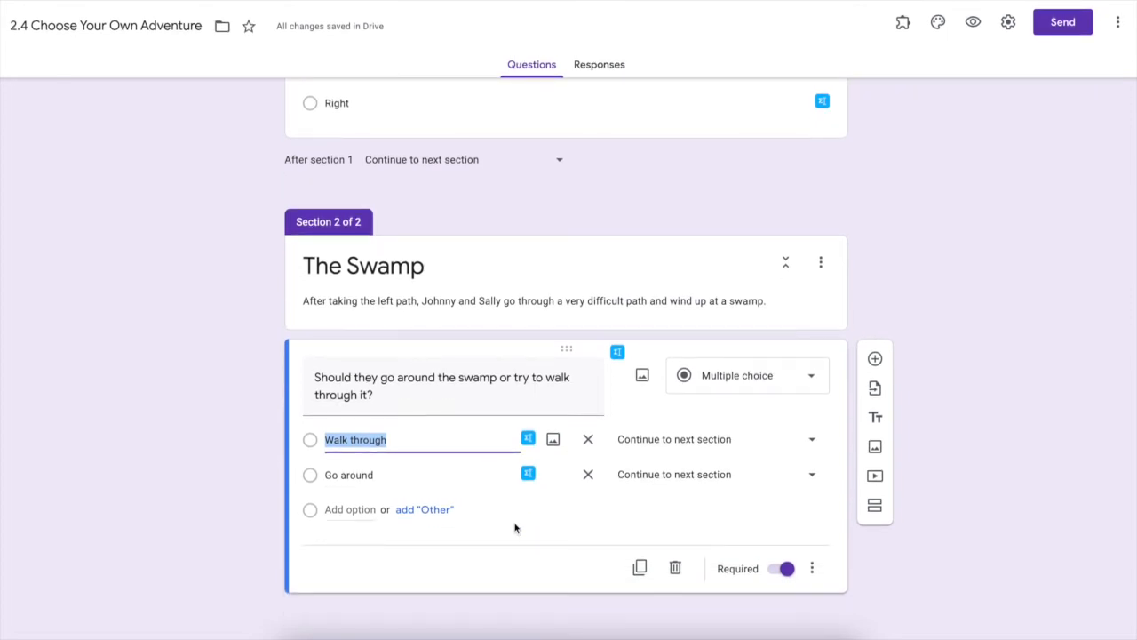
{"action": "left_click", "coordinate": [877, 513]}
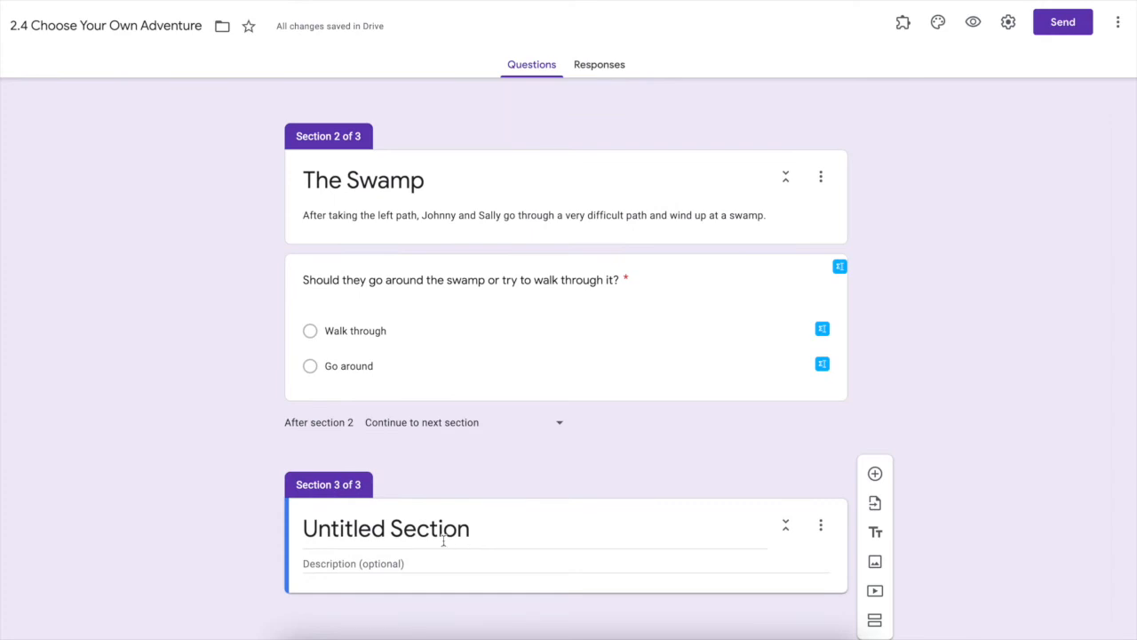
{"action": "left_click", "coordinate": [418, 526]}
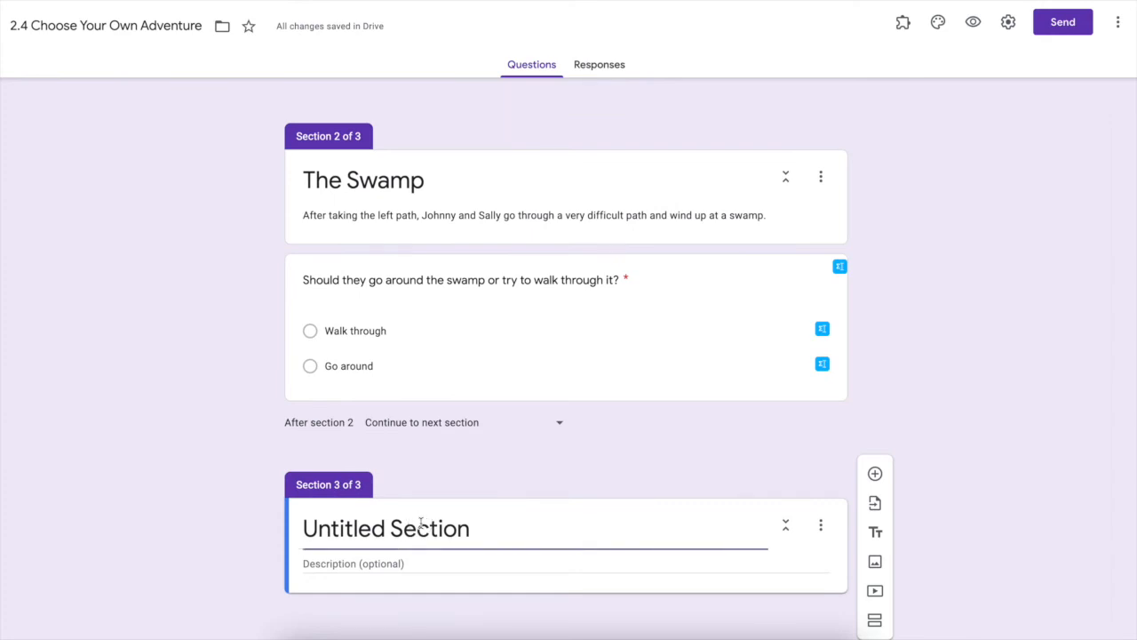
{"action": "double_click", "coordinate": [422, 524]}
{"action": "key", "text": "ctrl+a"}
{"action": "type", "text": "Stuck"}
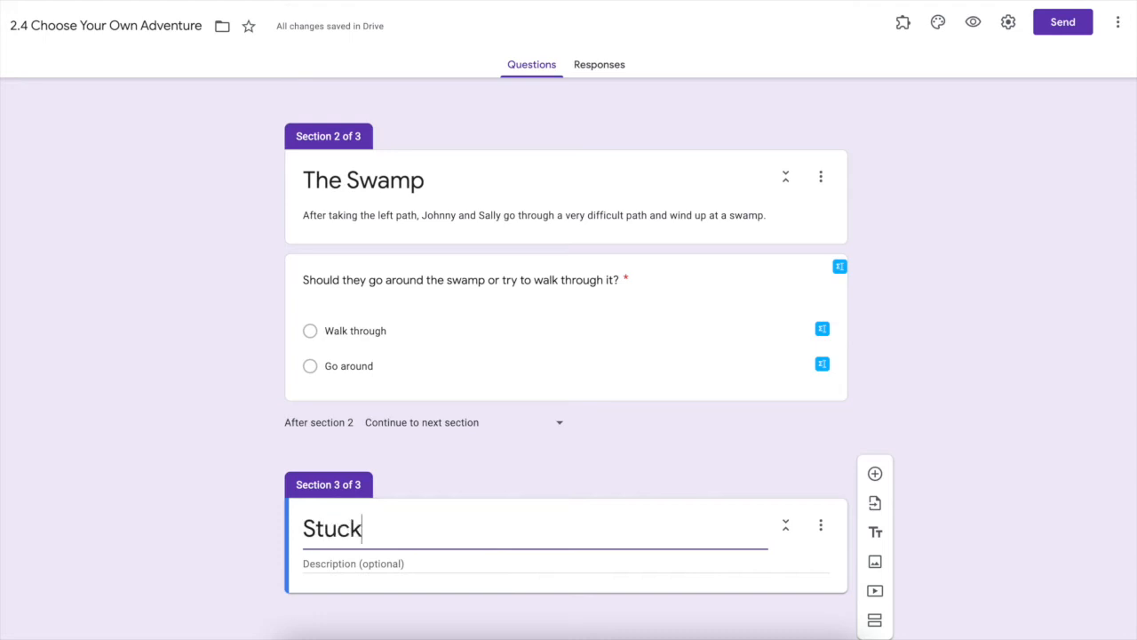
Step: Describe the Stuck section as "After walking through the swamp for less than a minute, the two friends find the swamp too difficult to go any further."
{"action": "left_click", "coordinate": [397, 563]}
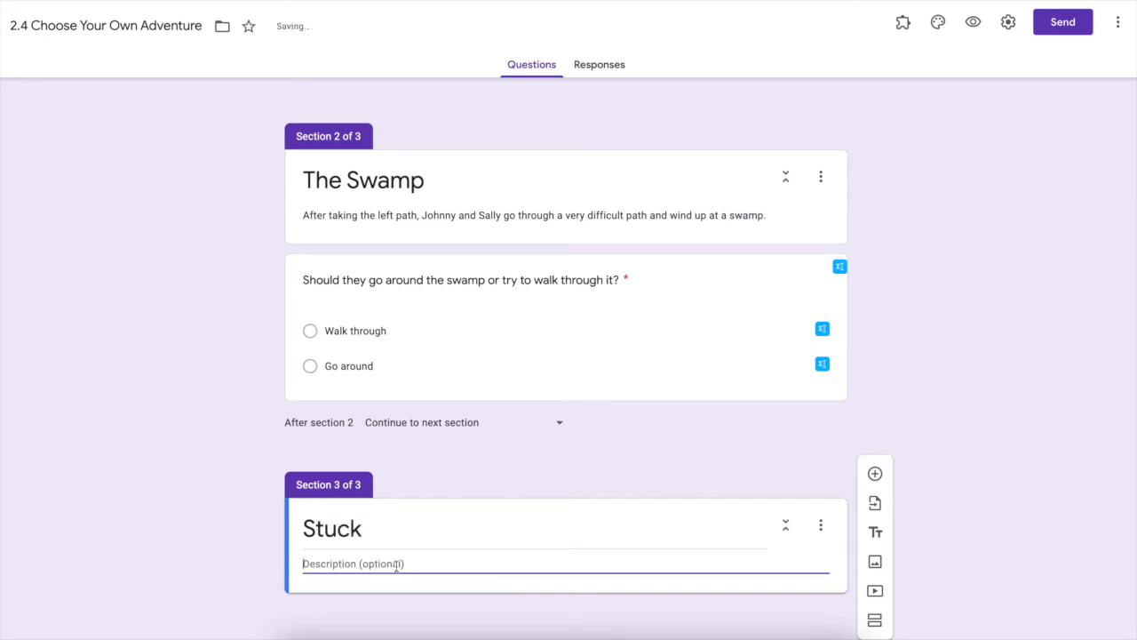
{"action": "type", "text": "Af"}
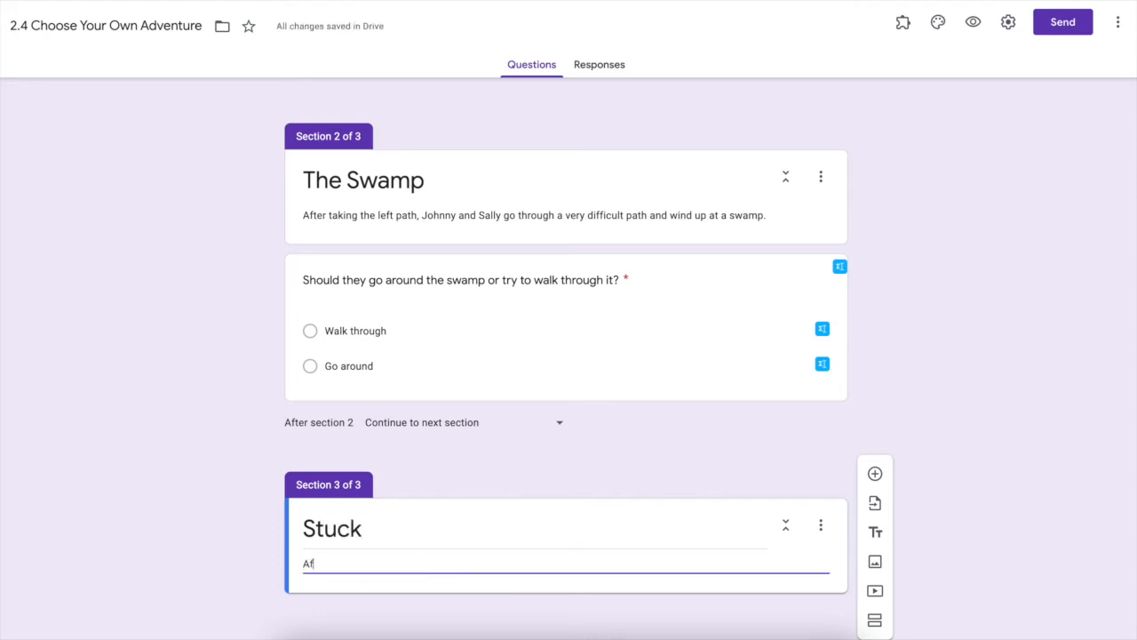
{"action": "type", "text": "ter walking throu"}
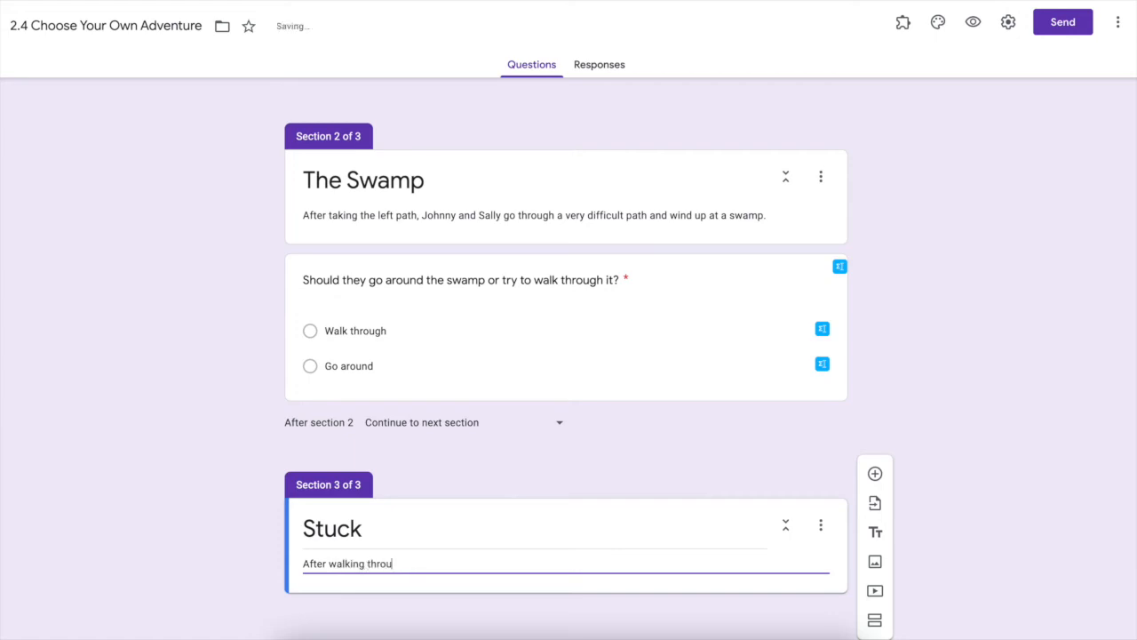
{"action": "type", "text": "gh the swamp "}
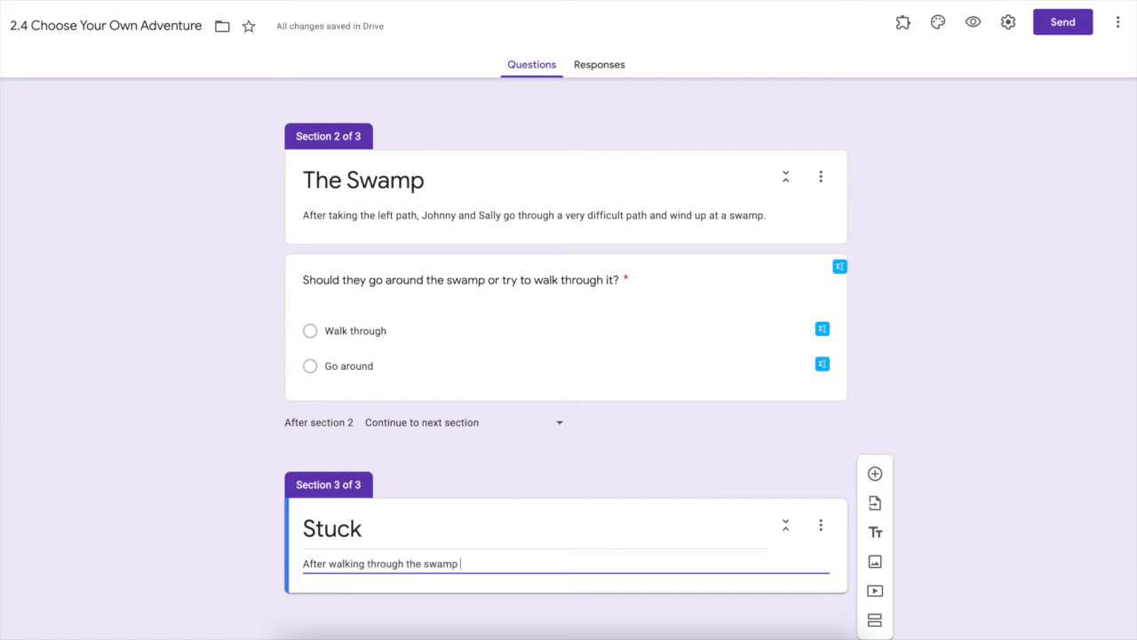
{"action": "type", "text": "for less than a minute, the two friends"}
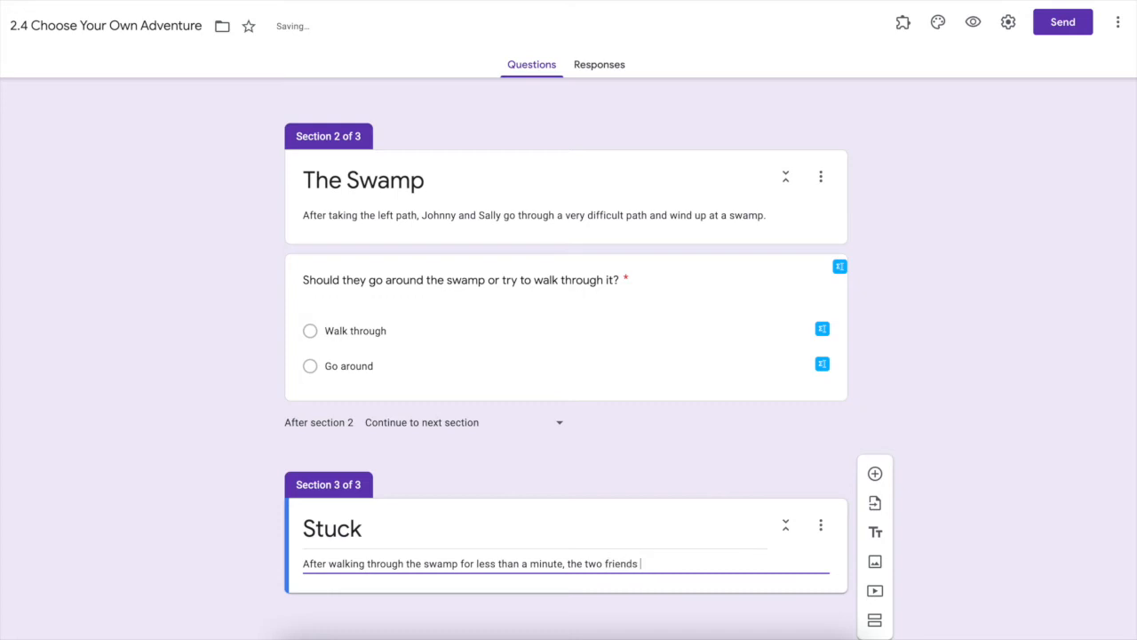
{"action": "type", "text": " find the swamp too diffult to"}
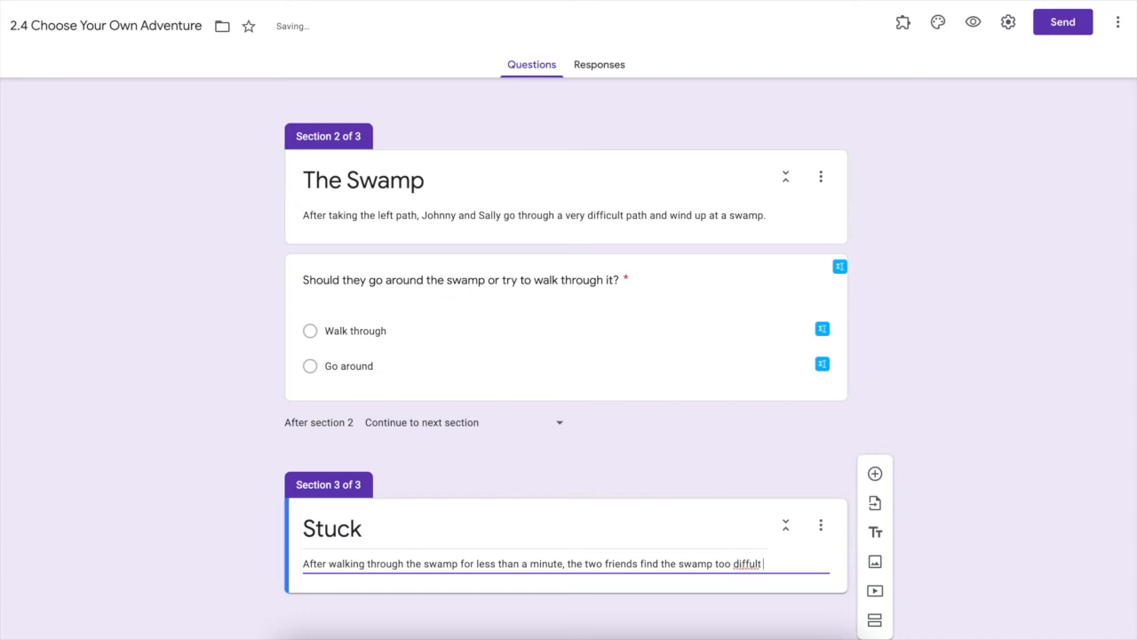
{"action": "key", "text": "BackSpace"}
{"action": "key", "text": "BackSpace"}
{"action": "key", "text": "BackSpace"}
{"action": "type", "text": "icult to go an further."}
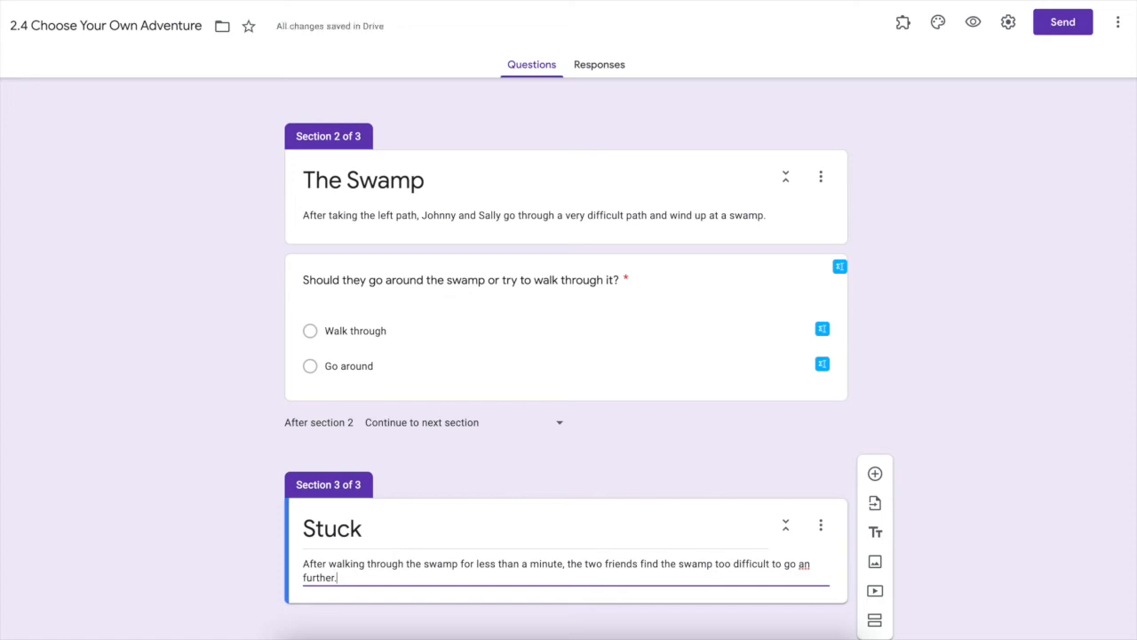
{"action": "scroll", "coordinate": [670, 518], "scroll_direction": "down", "scroll_amount": 1}
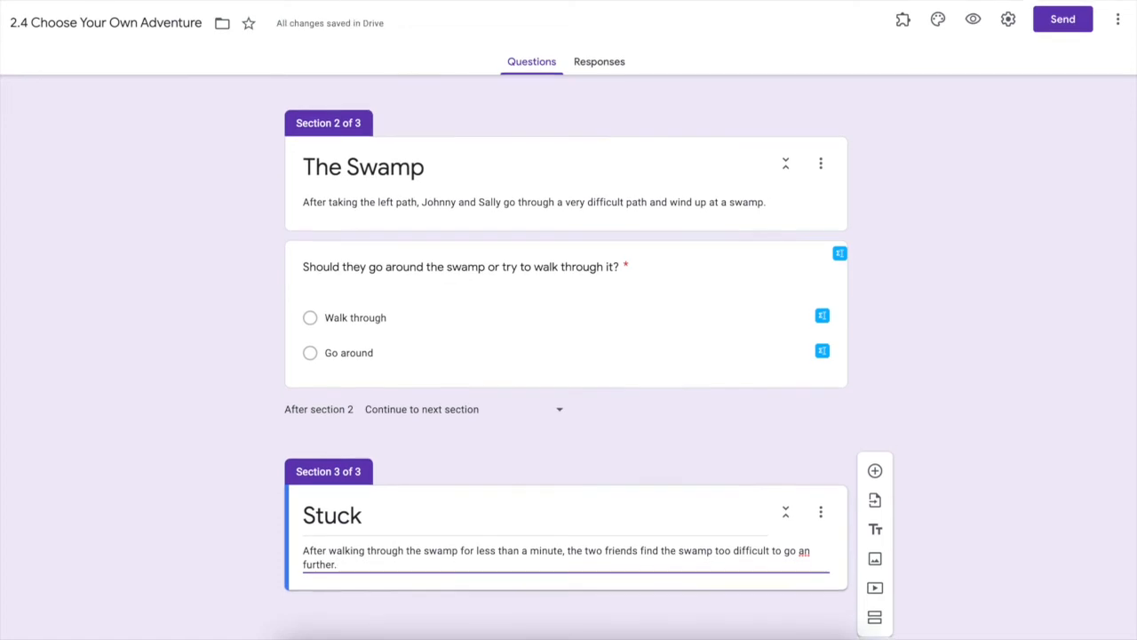
{"action": "left_click", "coordinate": [818, 554]}
{"action": "type", "text": "y"}
Step: Send the "Walk through" answer of the swamp question to section 3 (Stuck)
{"action": "left_click", "coordinate": [732, 380]}
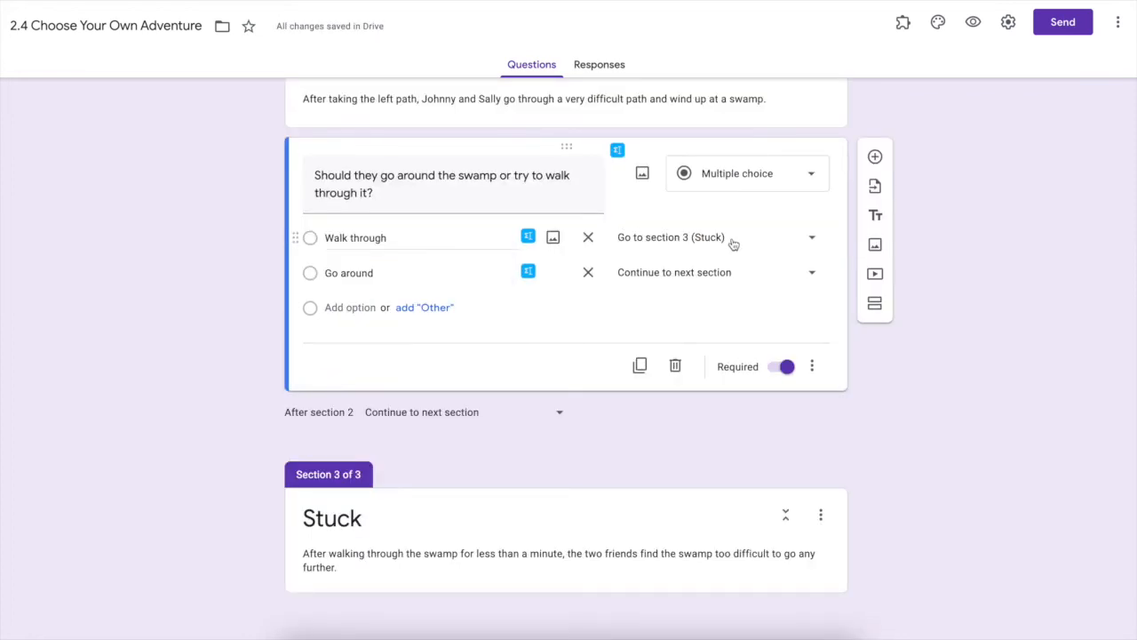
Step: Add a question to the Stuck section asking "What should Johnny and Sally do?"
{"action": "left_click", "coordinate": [726, 520]}
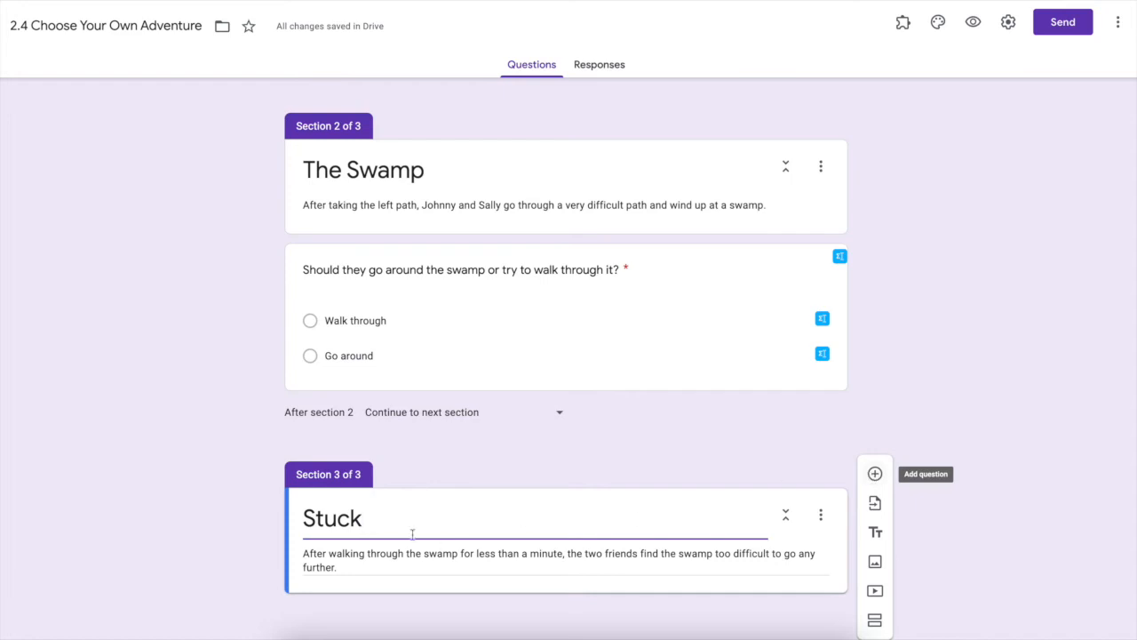
{"action": "left_click", "coordinate": [877, 473]}
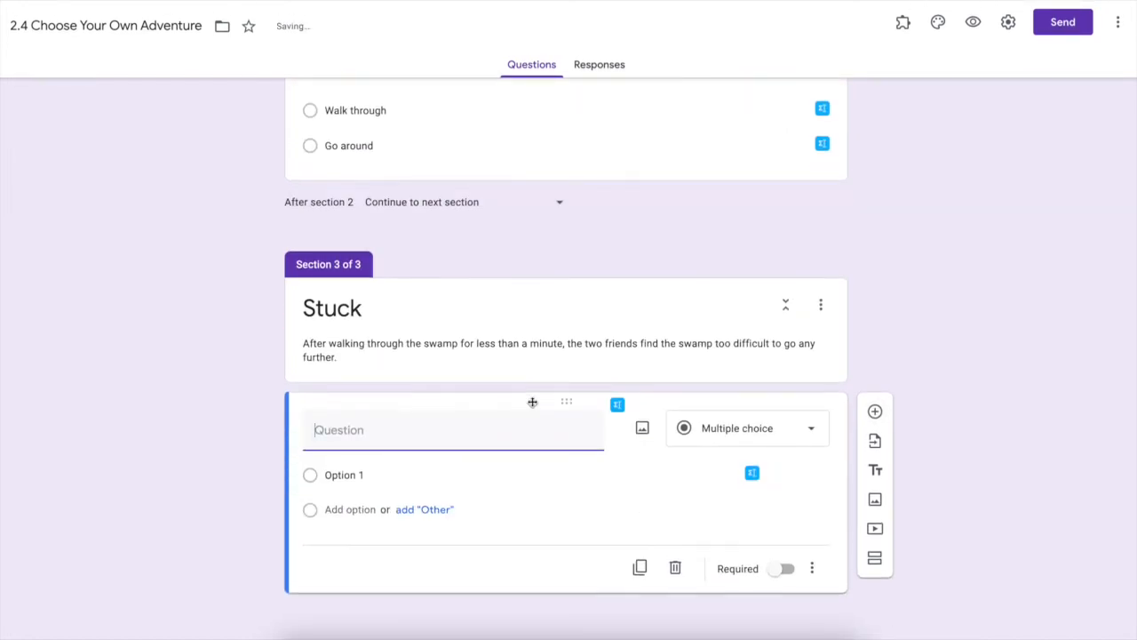
{"action": "type", "text": "What should Johnny and Sally do?"}
Step: Give the Stuck question the options "Go Back" and "Yell for help", and make it required
{"action": "left_click", "coordinate": [327, 474]}
{"action": "type", "text": "Go Back"}
{"action": "left_click", "coordinate": [346, 510]}
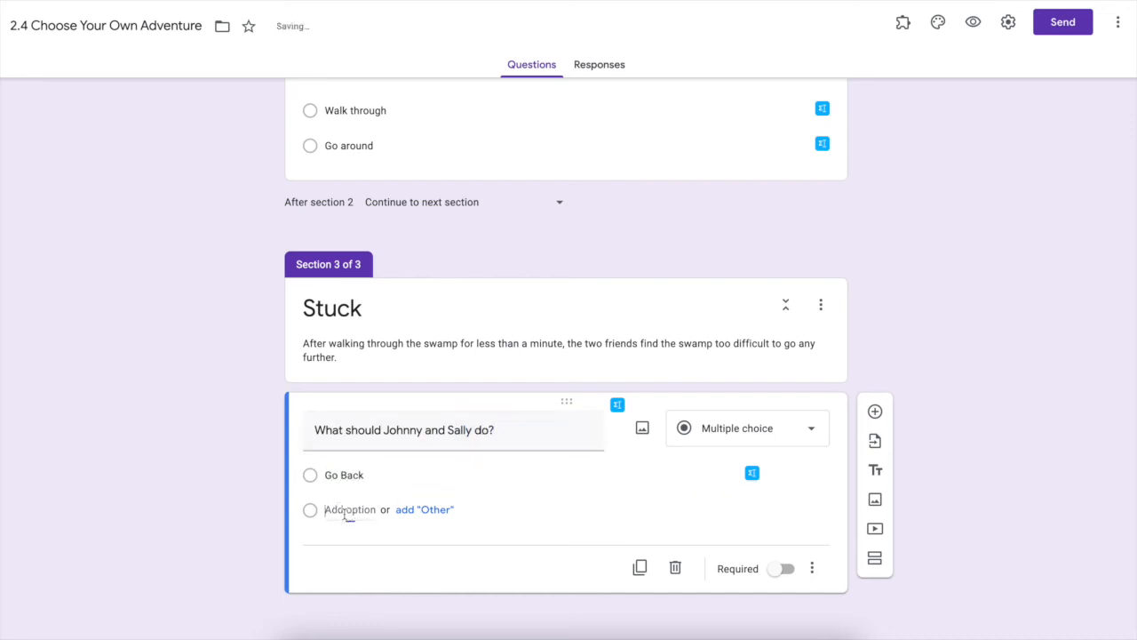
{"action": "type", "text": "Yell for "}
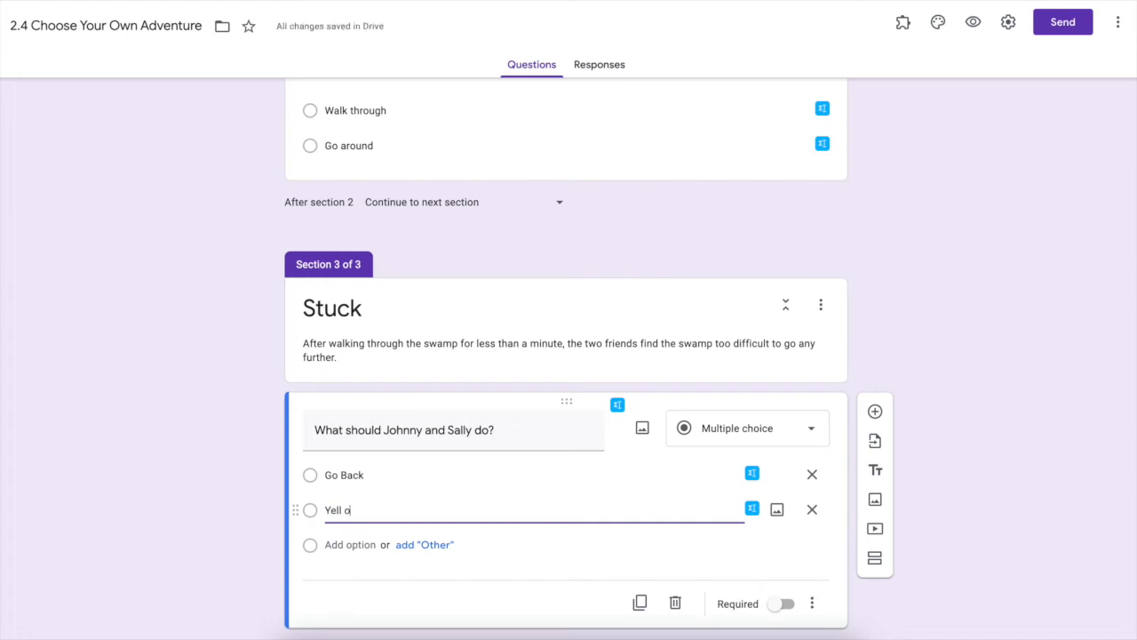
{"action": "type", "text": "help"}
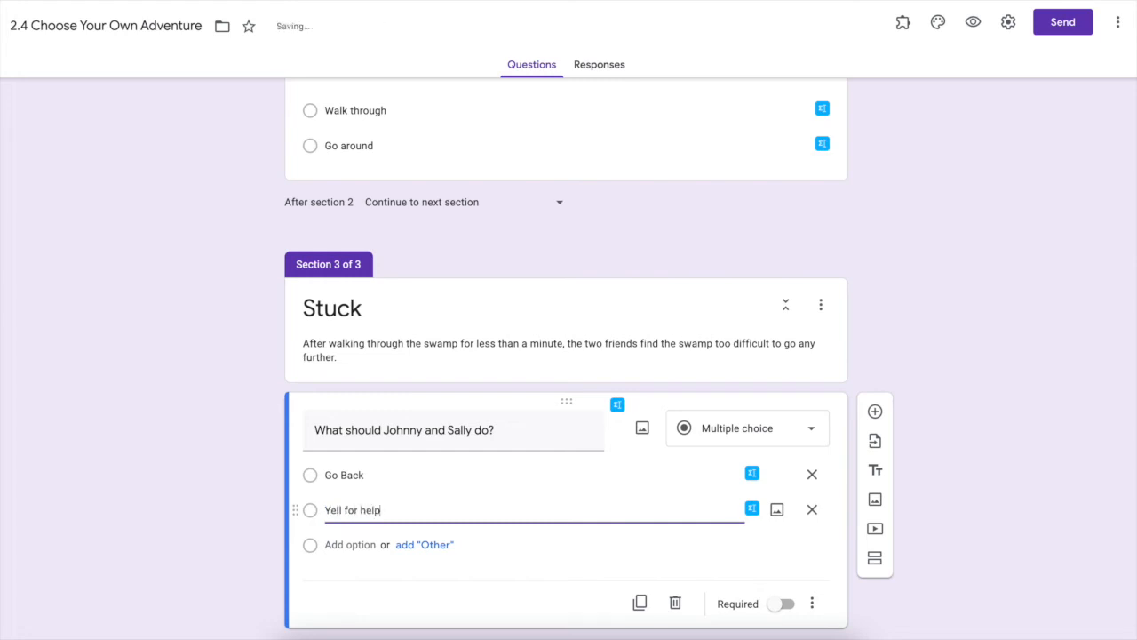
{"action": "left_click", "coordinate": [775, 607]}
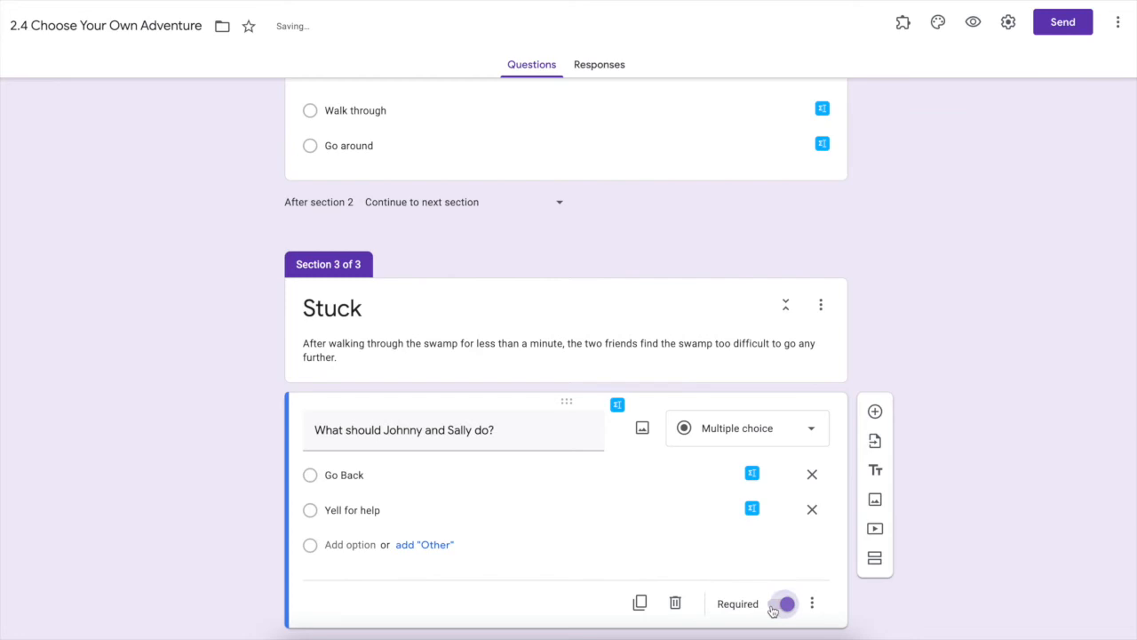
Step: Enable answer-based section branching for the Stuck question and send "Go Back" to section 2 (The Swamp)
{"action": "left_click", "coordinate": [812, 604]}
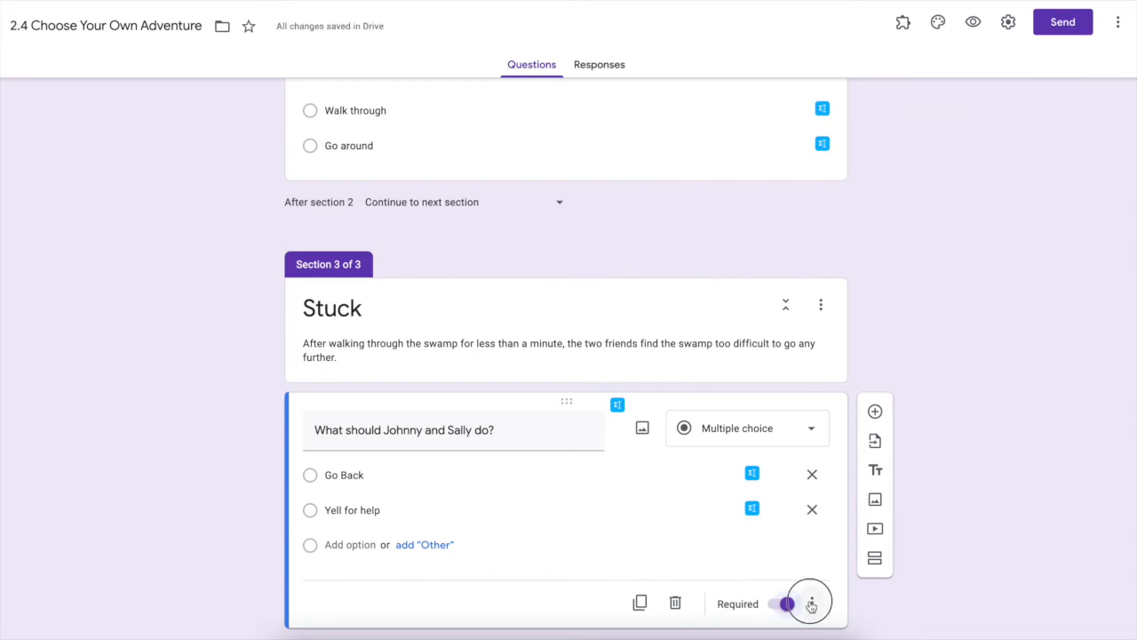
{"action": "left_click", "coordinate": [824, 569]}
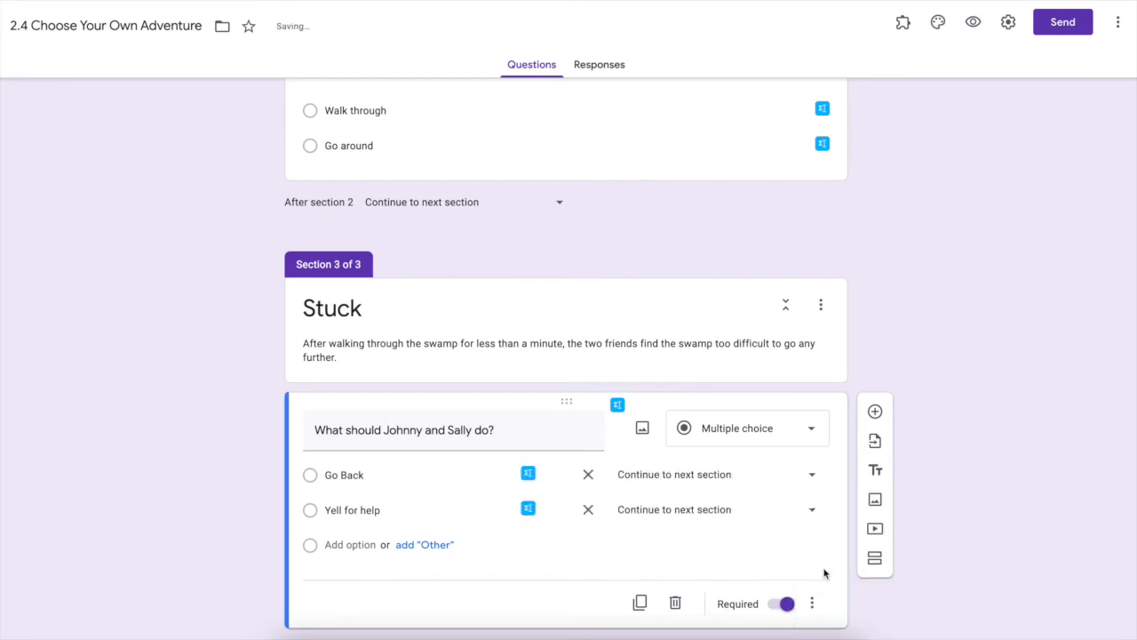
{"action": "left_click", "coordinate": [718, 473]}
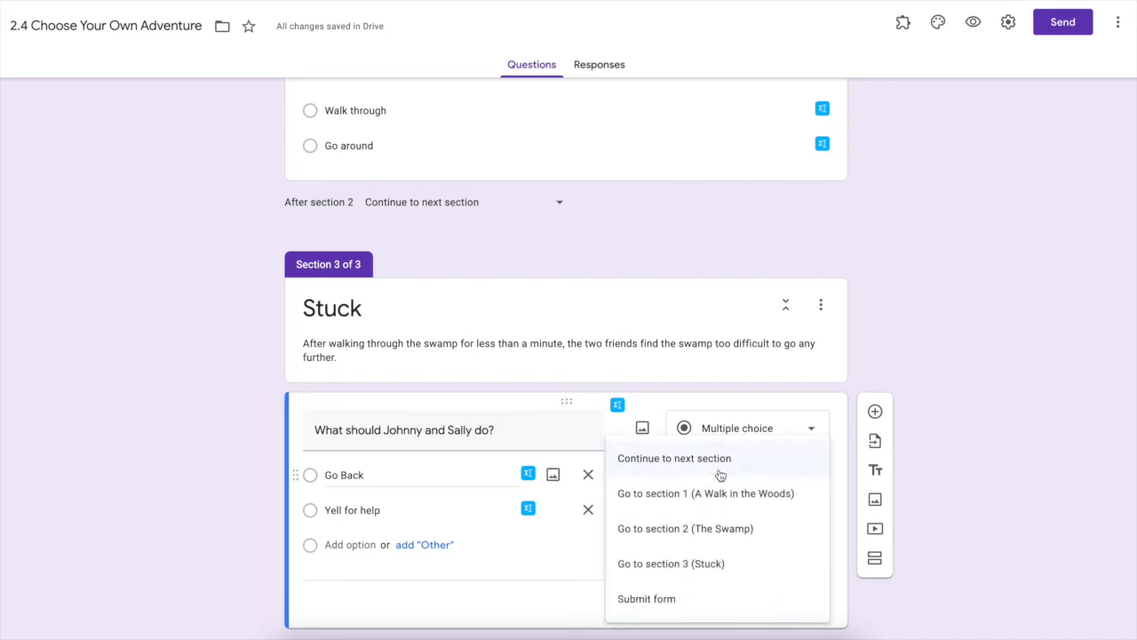
{"action": "left_click", "coordinate": [711, 537]}
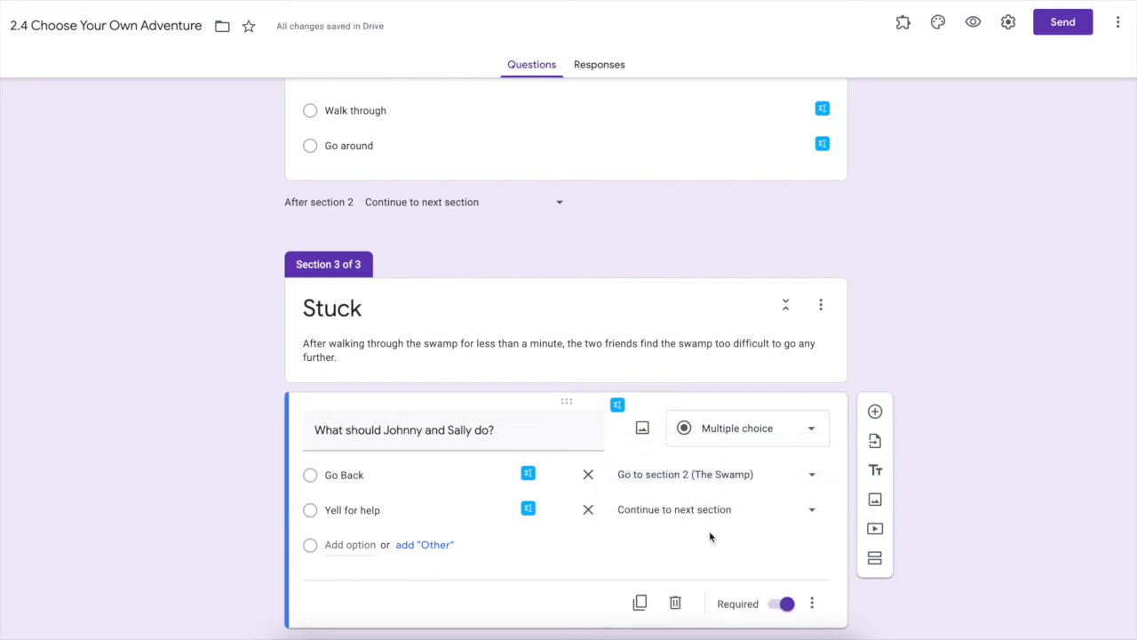
Step: Add a new section after the question in the Stuck section
{"action": "scroll", "coordinate": [521, 216], "scroll_direction": "up", "scroll_amount": 3}
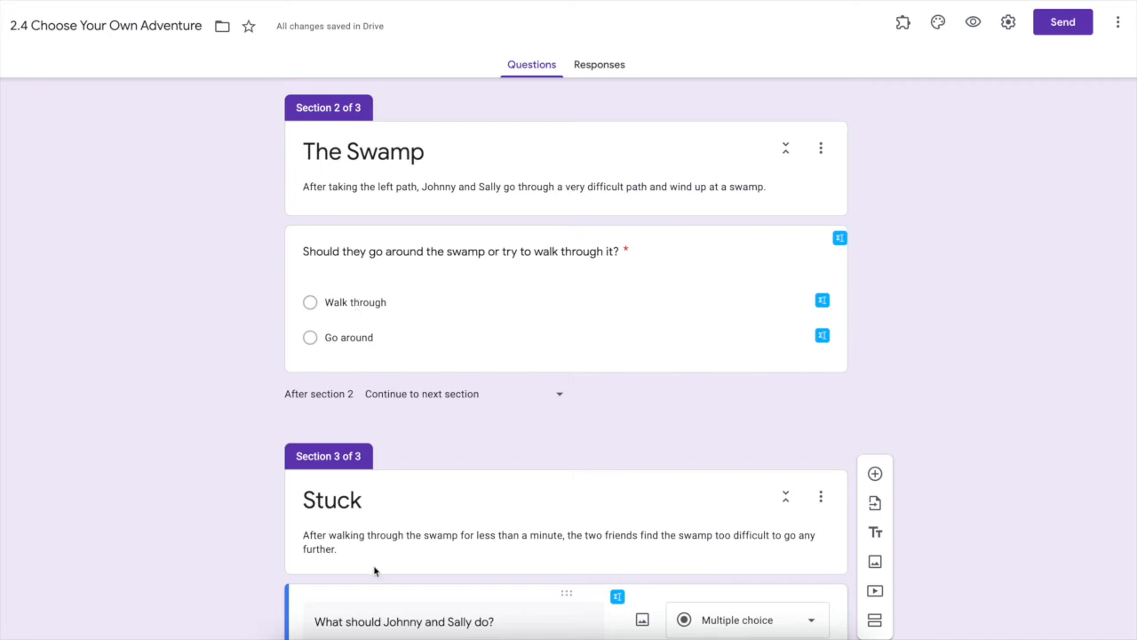
{"action": "scroll", "coordinate": [374, 572], "scroll_direction": "down", "scroll_amount": 2}
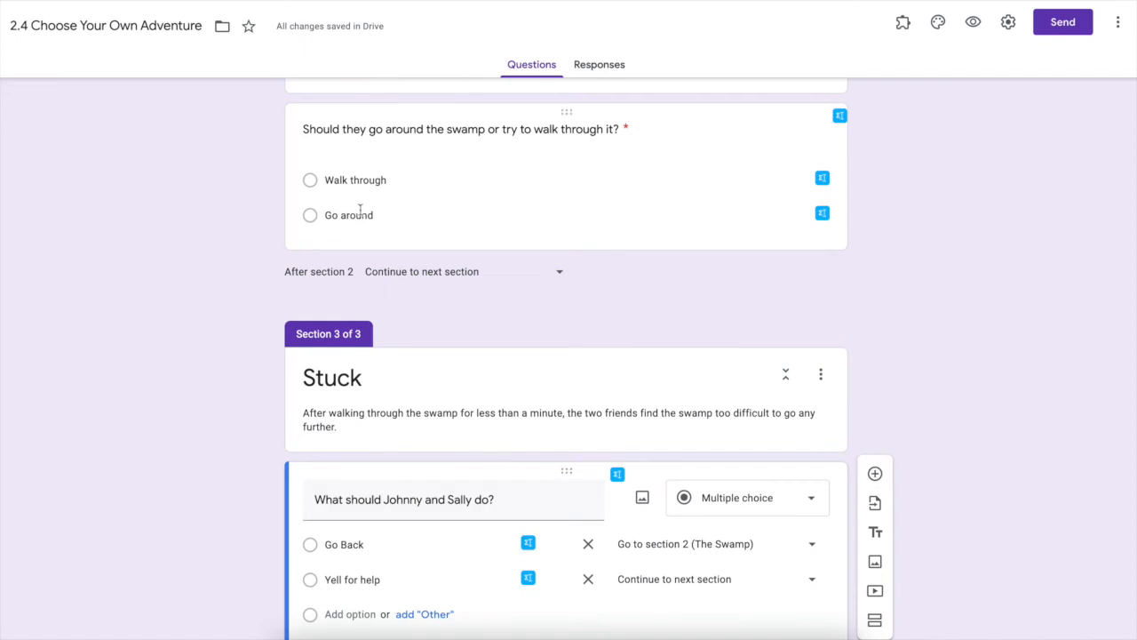
{"action": "scroll", "coordinate": [374, 405], "scroll_direction": "down", "scroll_amount": 1}
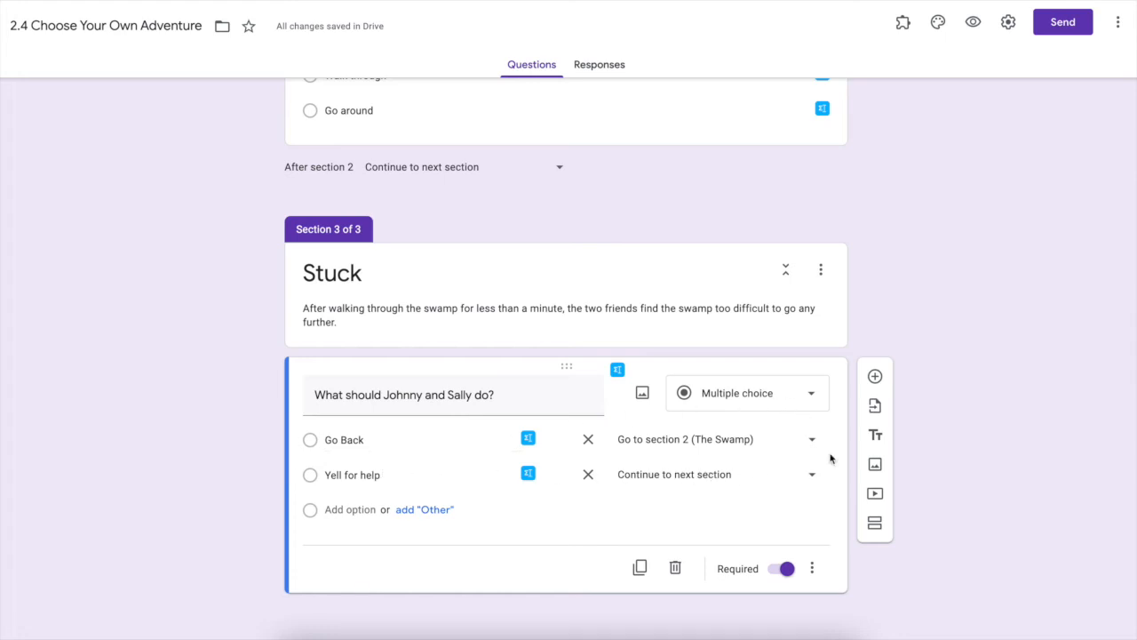
{"action": "left_click", "coordinate": [875, 526]}
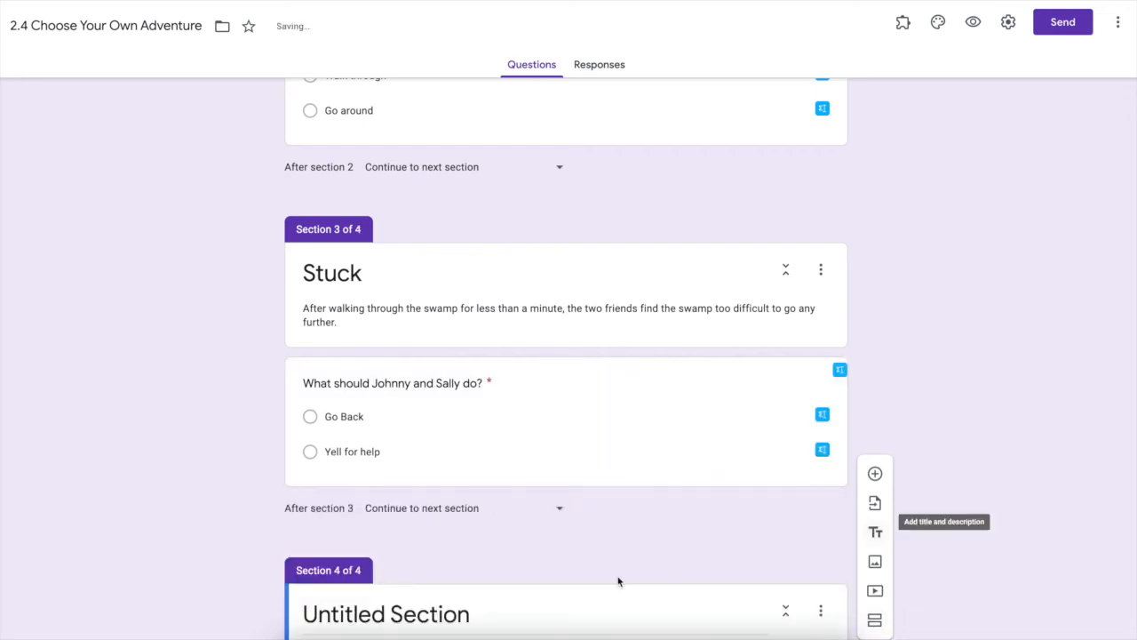
Step: Title section 4 "Yell for Help" and describe it as "Johnny yells for help, but this makes Sally nervous and she asks him to stop."
{"action": "triple_click", "coordinate": [366, 522]}
{"action": "type", "text": "Yell for Help"}
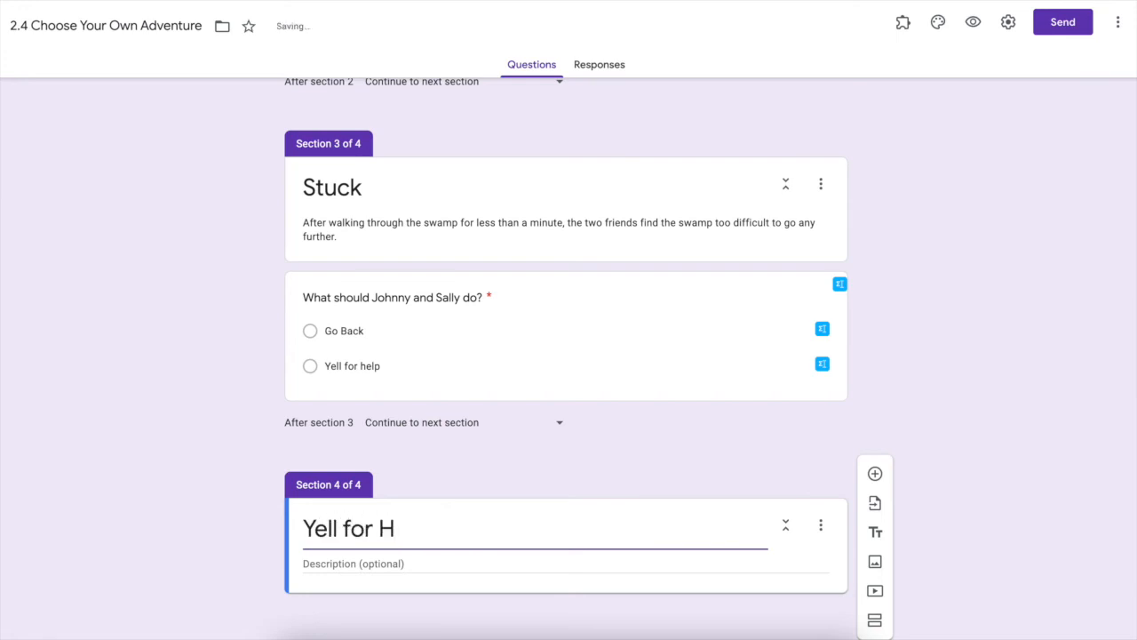
{"action": "left_click", "coordinate": [365, 562]}
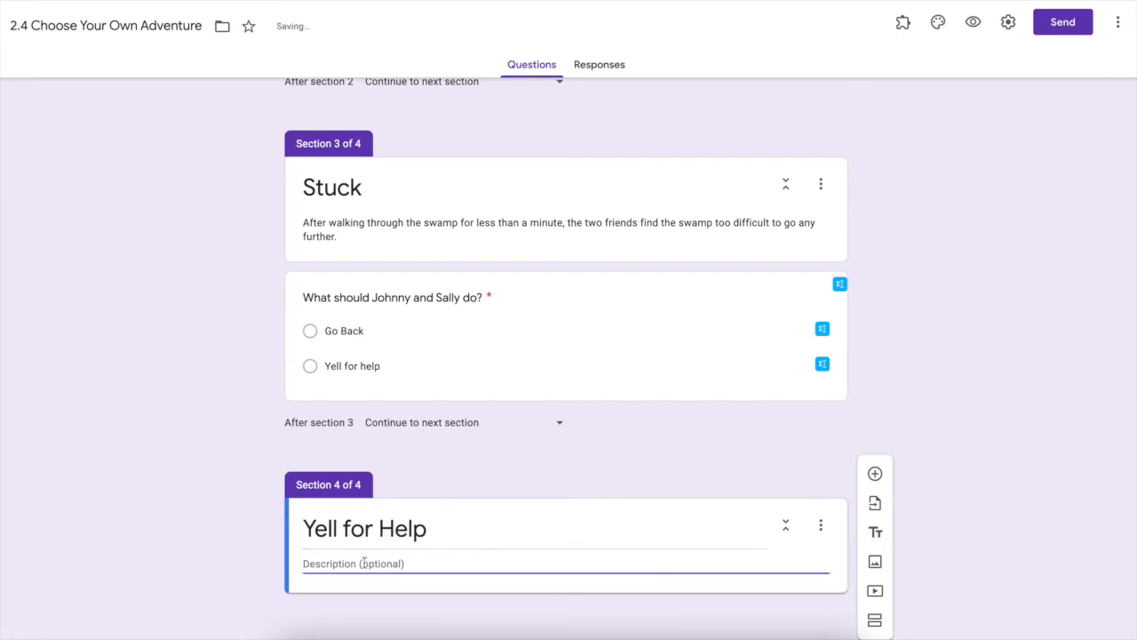
{"action": "type", "text": "Jo"}
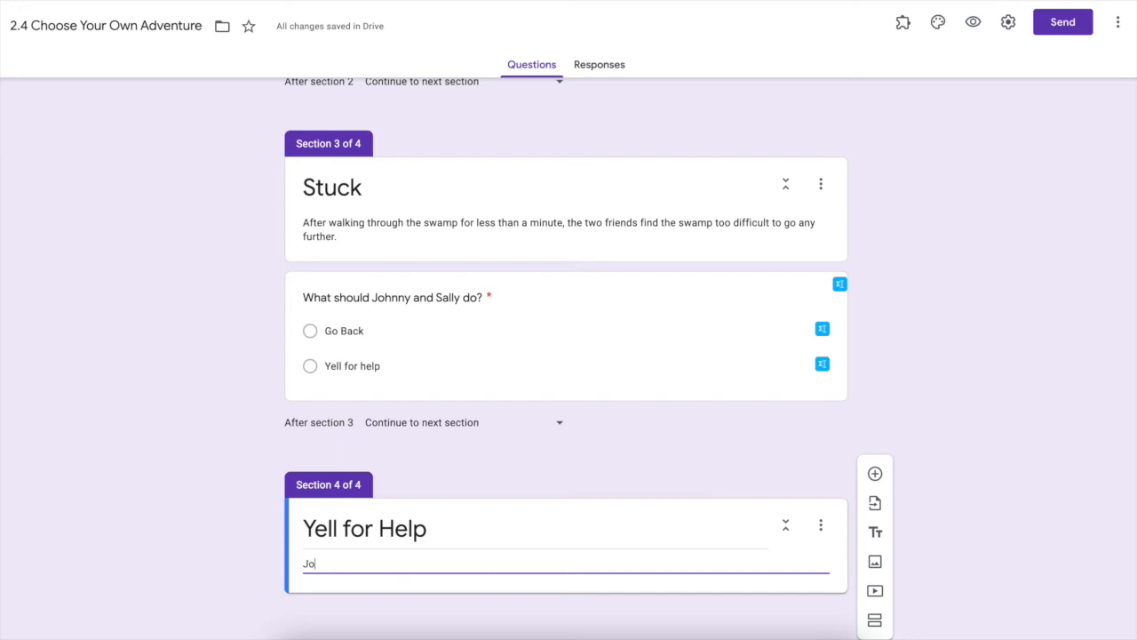
{"action": "type", "text": "hnny and Sal"}
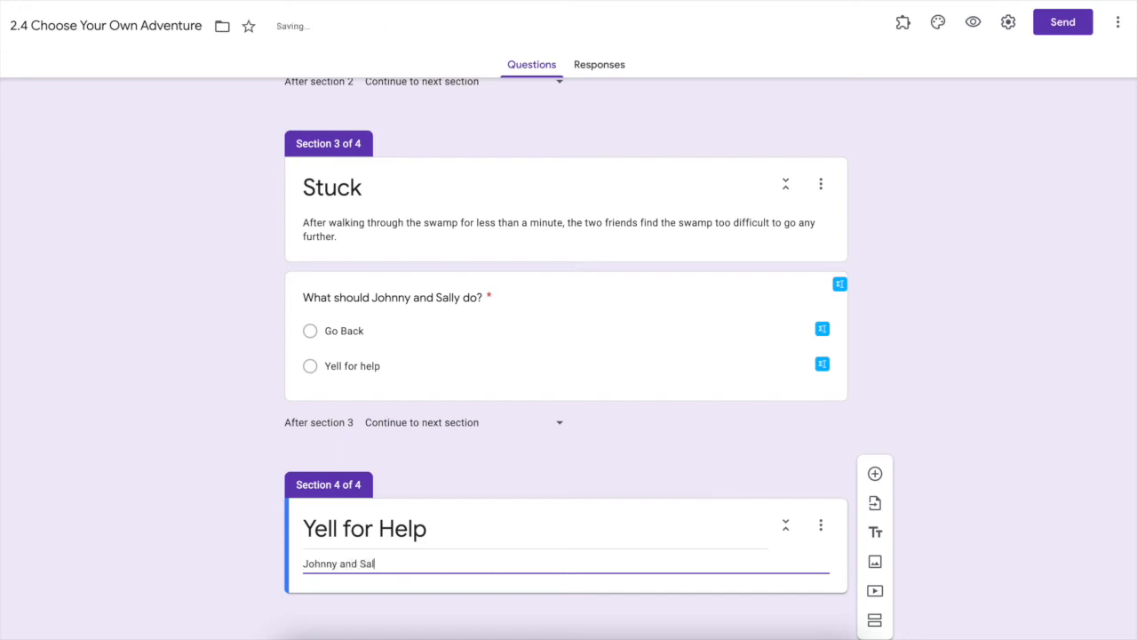
{"action": "key", "text": "BackSpace"}
{"action": "key", "text": "BackSpace"}
{"action": "key", "text": "BackSpace"}
{"action": "key", "text": "BackSpace"}
{"action": "key", "text": "BackSpace"}
{"action": "key", "text": "BackSpace"}
{"action": "key", "text": "BackSpace"}
{"action": "type", "text": "yells for help, but this makes "}
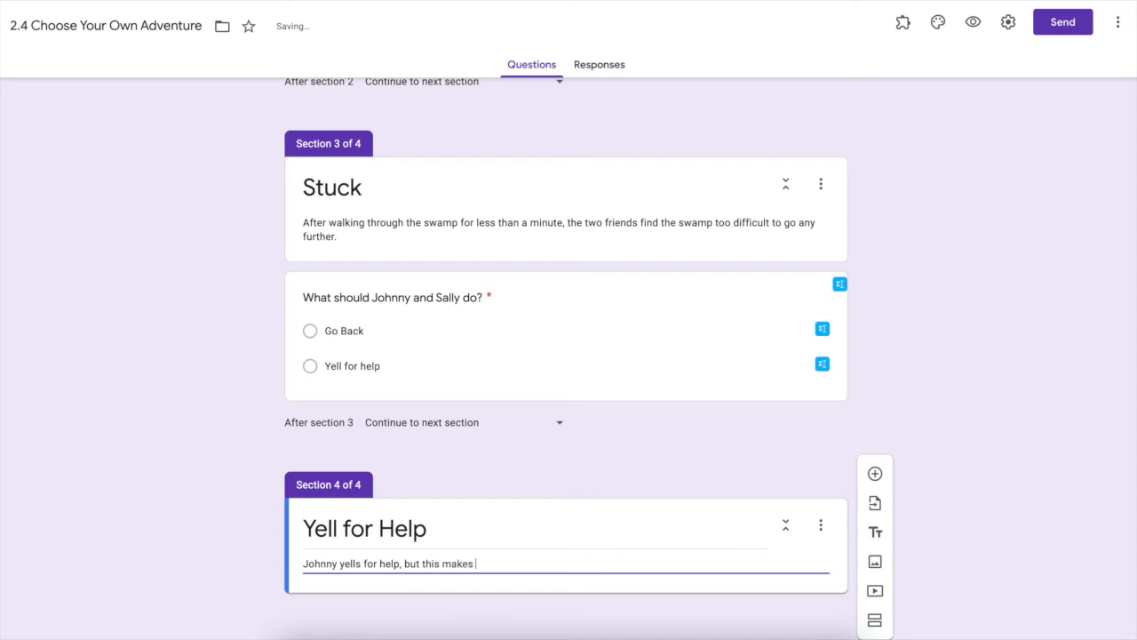
{"action": "type", "text": "Sally nervous and she asks him"}
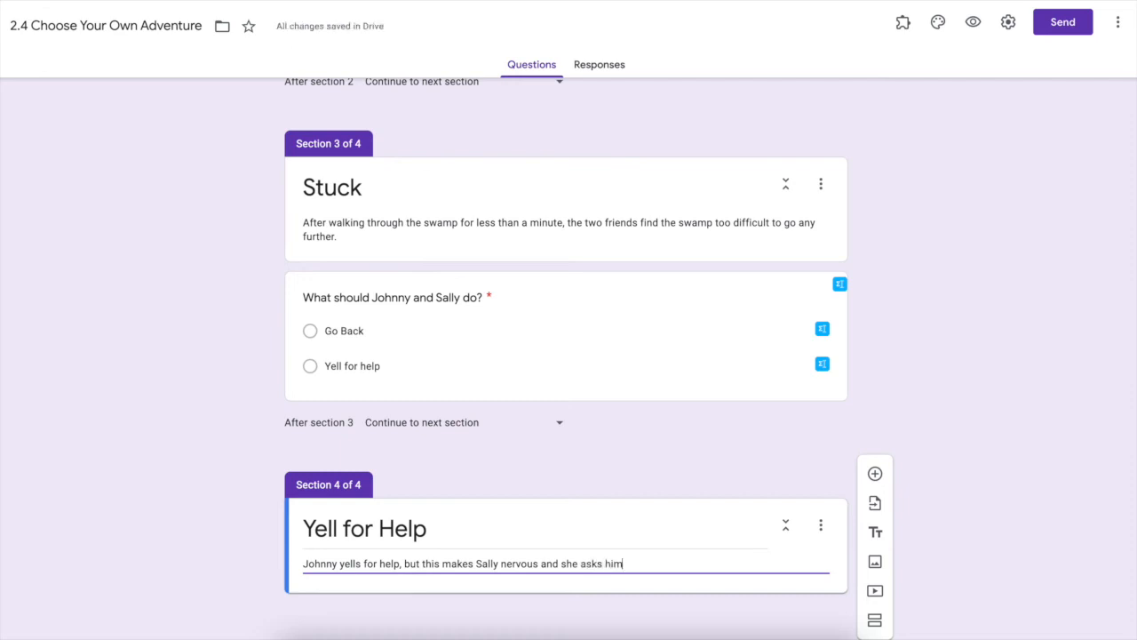
{"action": "type", "text": " to stop"}
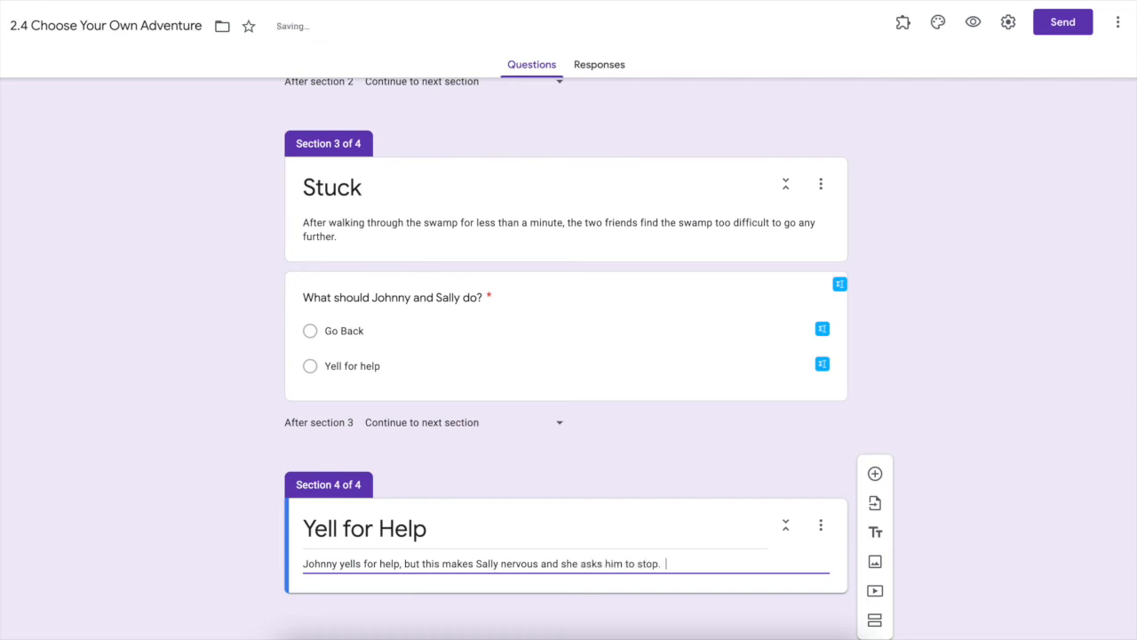
Step: Add "Unfortunately it is too late. A group of mysterious people start emerging from the woods." to the Yell for Help description
{"action": "type", "text": ".  Unfortunately it is too late.  A"}
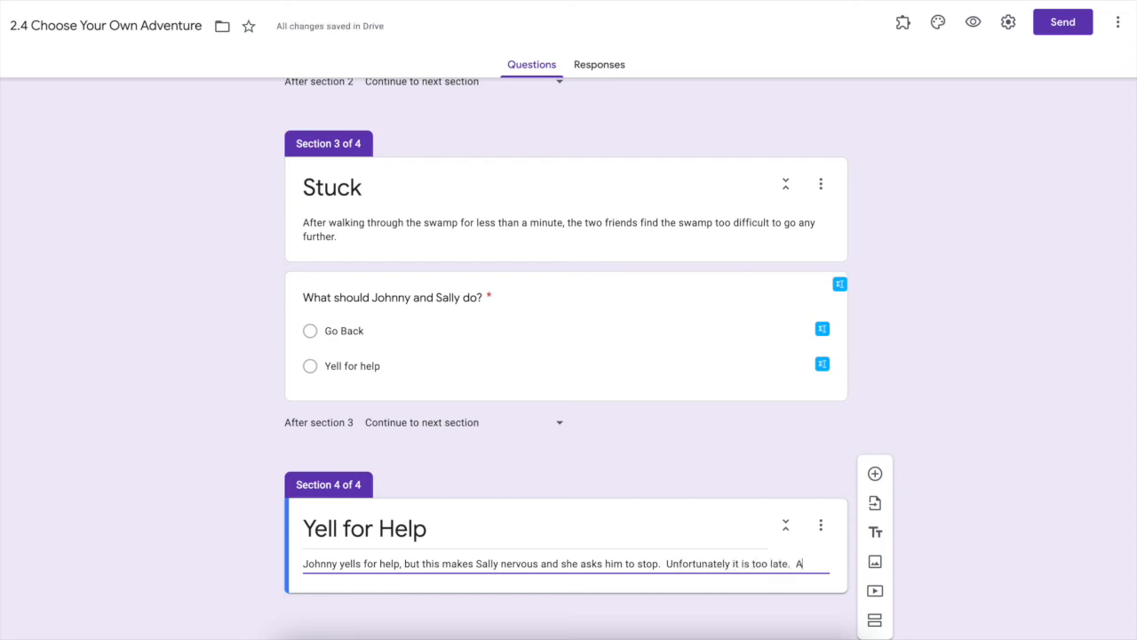
{"action": "type", "text": " group "}
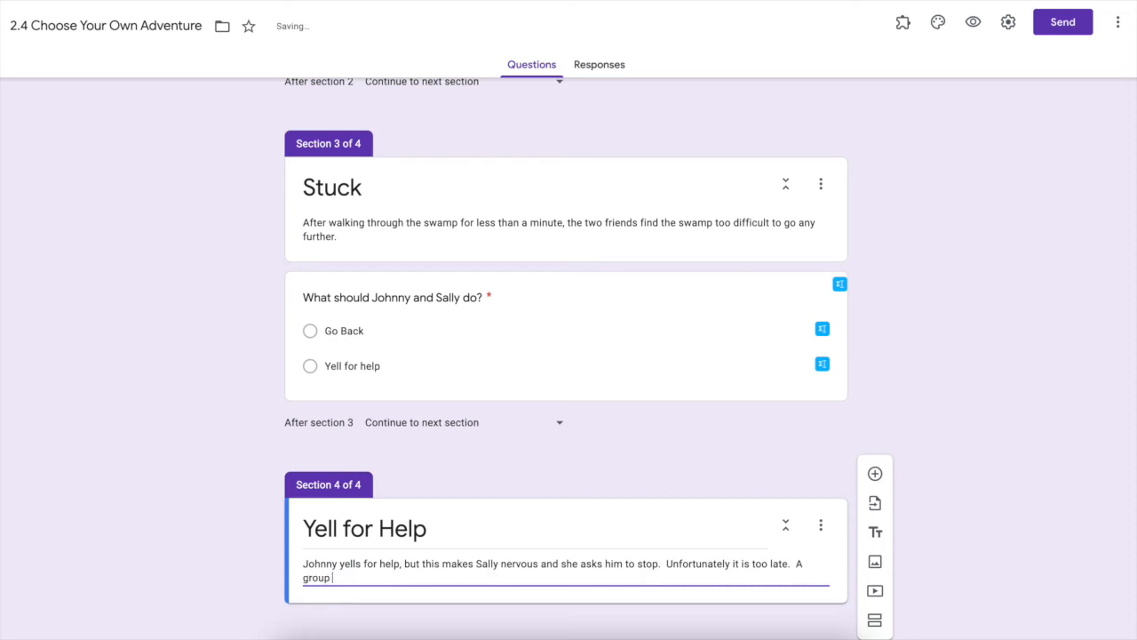
{"action": "type", "text": "of myst"}
{"action": "type", "text": "eriou"}
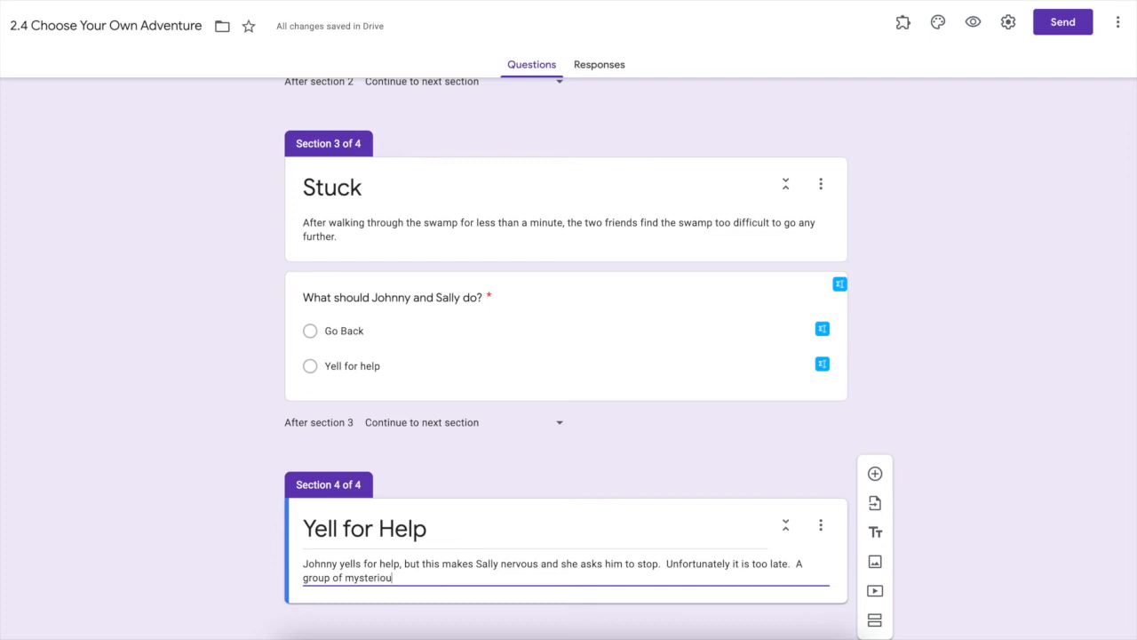
{"action": "type", "text": "s people start emerging from the woods."}
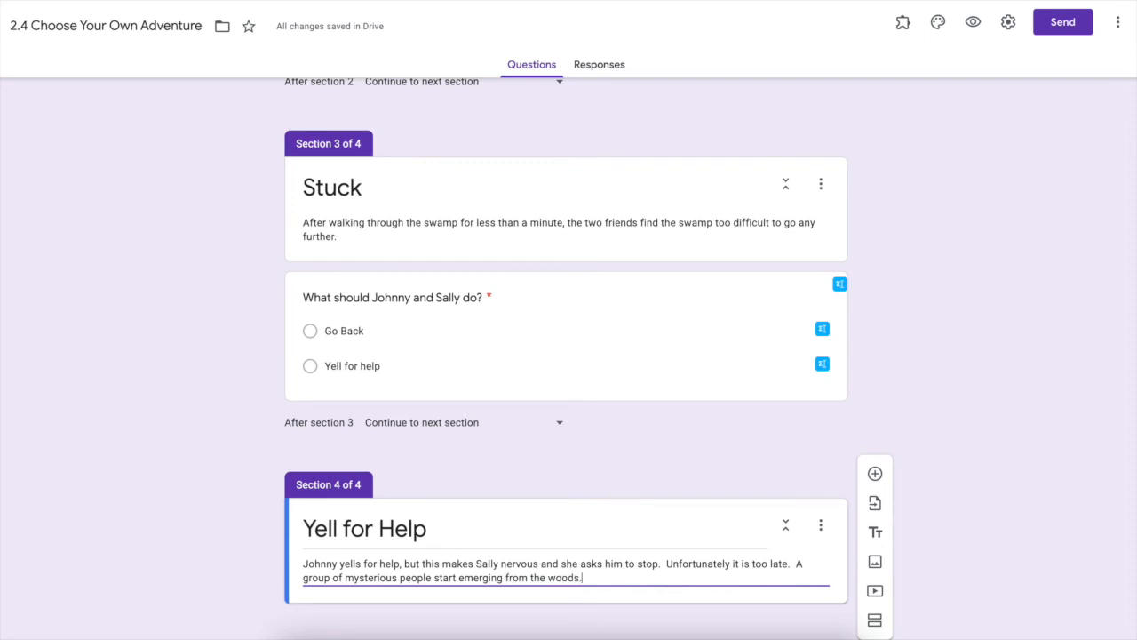
{"action": "scroll", "coordinate": [566, 355], "scroll_direction": "down", "scroll_amount": 1}
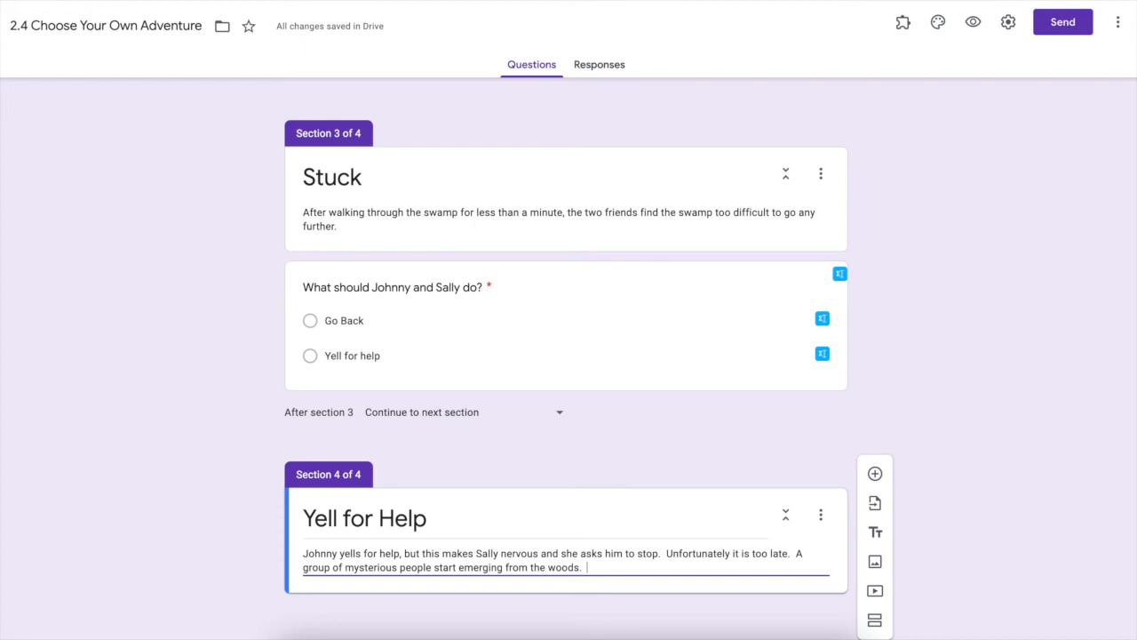
Step: Add a new section after Yell for Help and title it "Stranger"
{"action": "scroll", "coordinate": [370, 548], "scroll_direction": "up", "scroll_amount": 8}
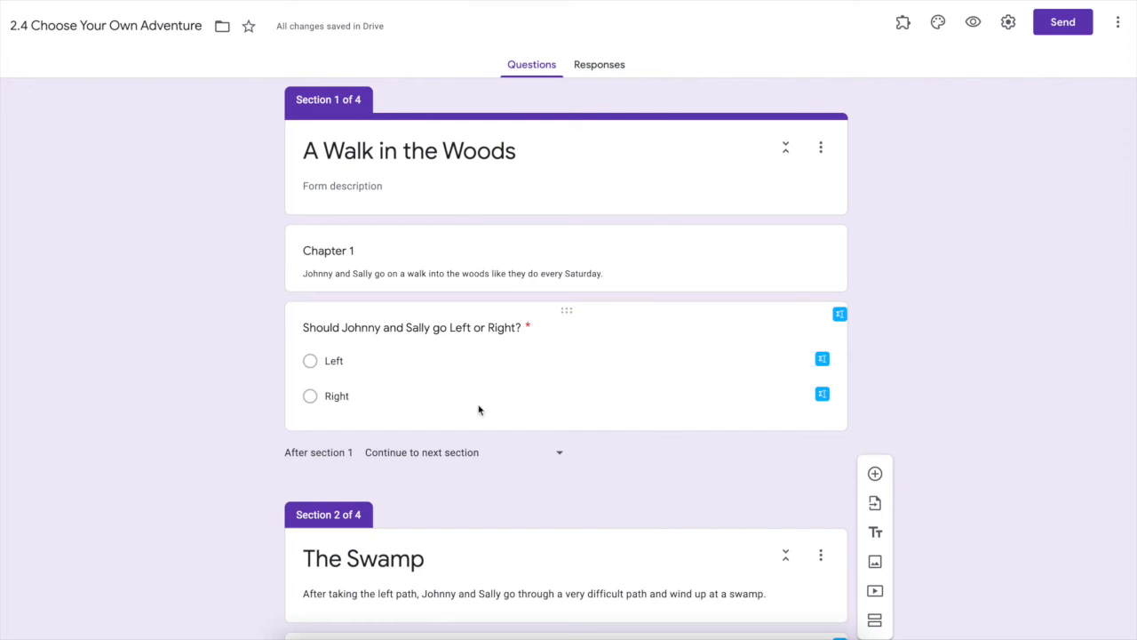
{"action": "left_click", "coordinate": [480, 410]}
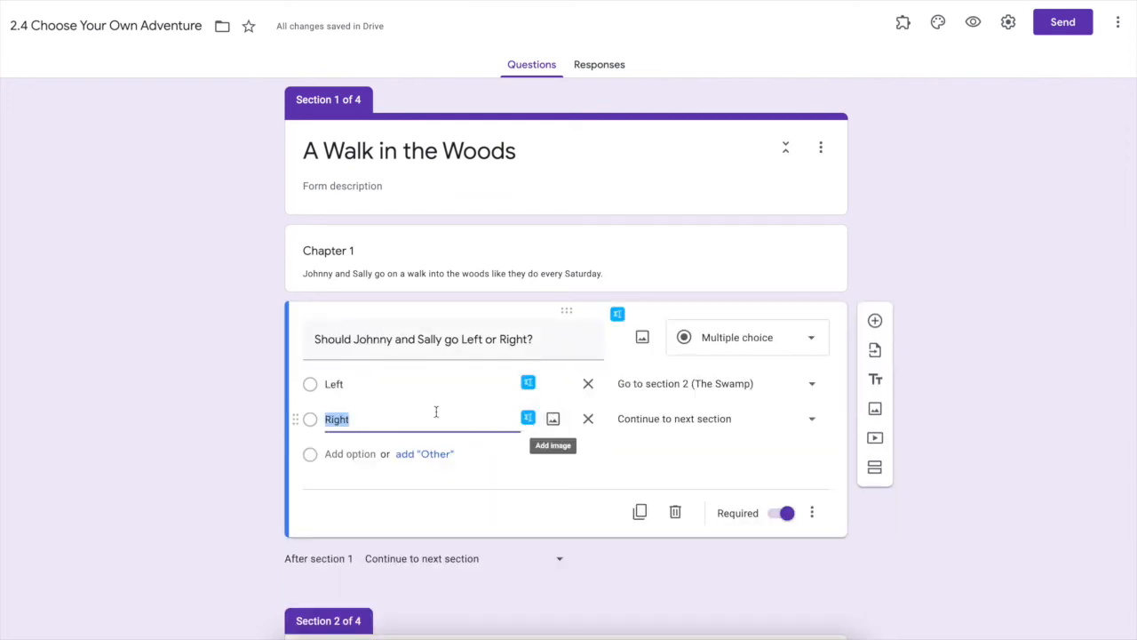
{"action": "scroll", "coordinate": [572, 502], "scroll_direction": "down", "scroll_amount": 3}
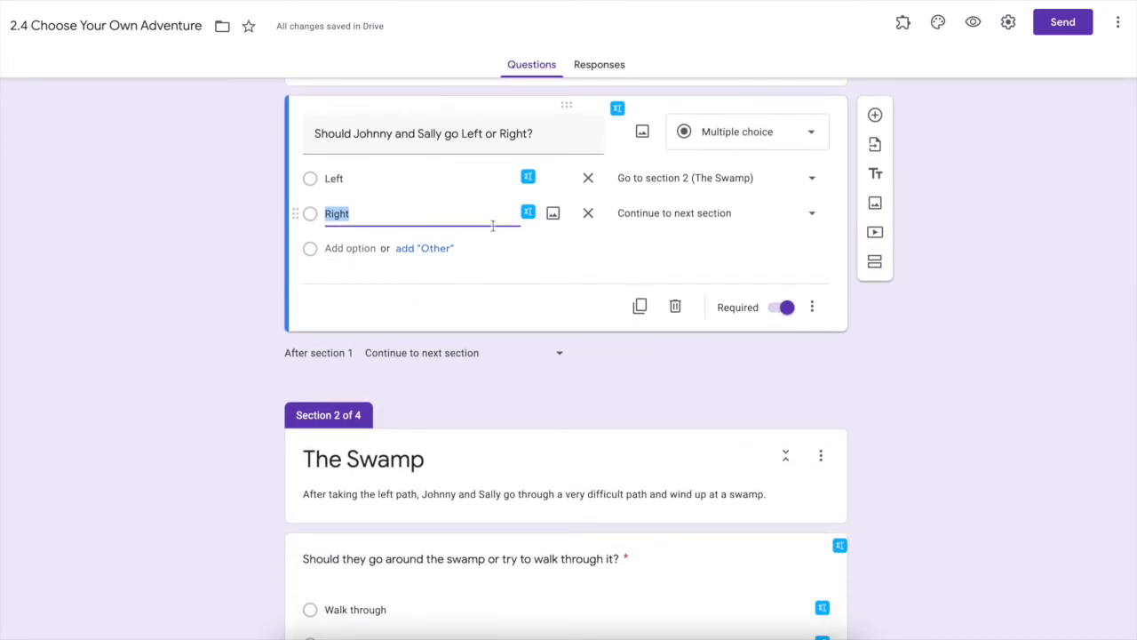
{"action": "scroll", "coordinate": [536, 297], "scroll_direction": "down", "scroll_amount": 9}
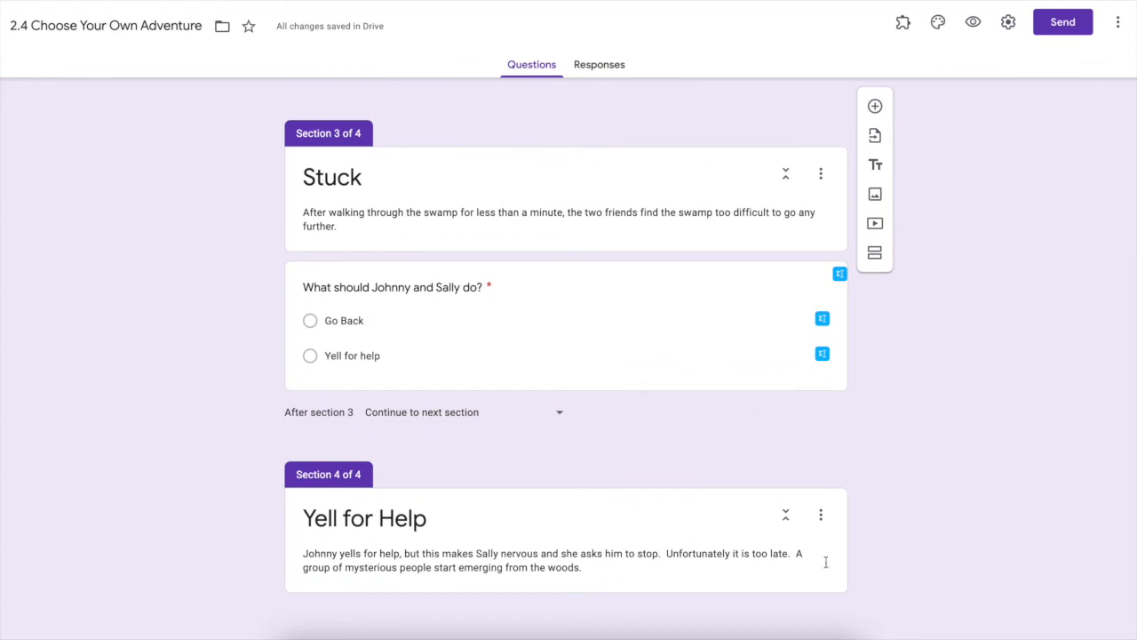
{"action": "triple_click", "coordinate": [837, 569]}
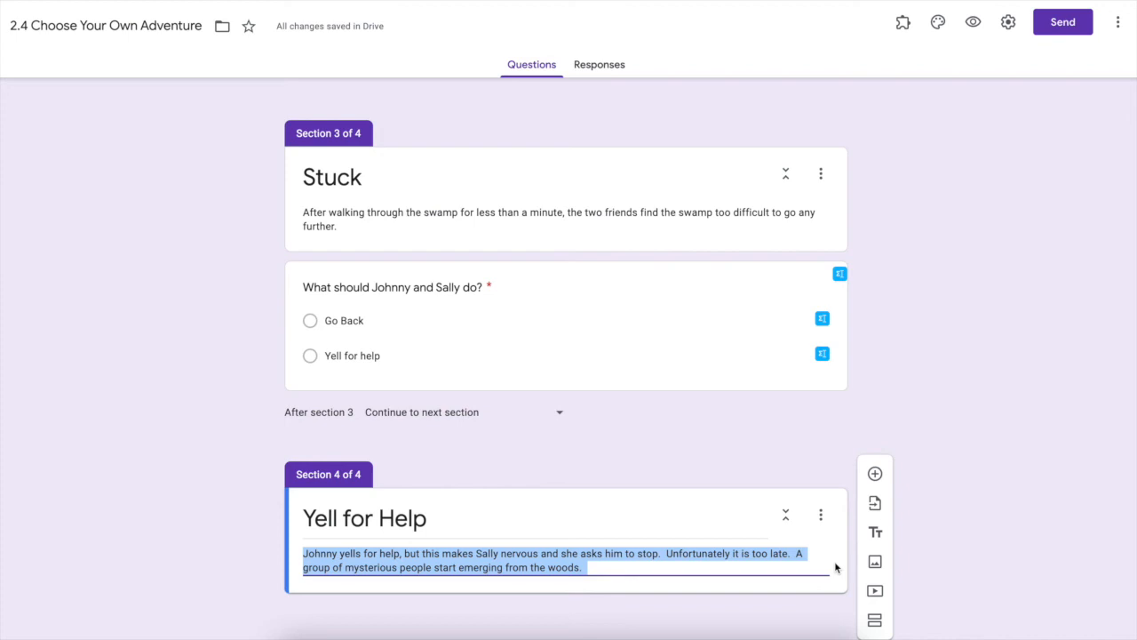
{"action": "left_click", "coordinate": [836, 568]}
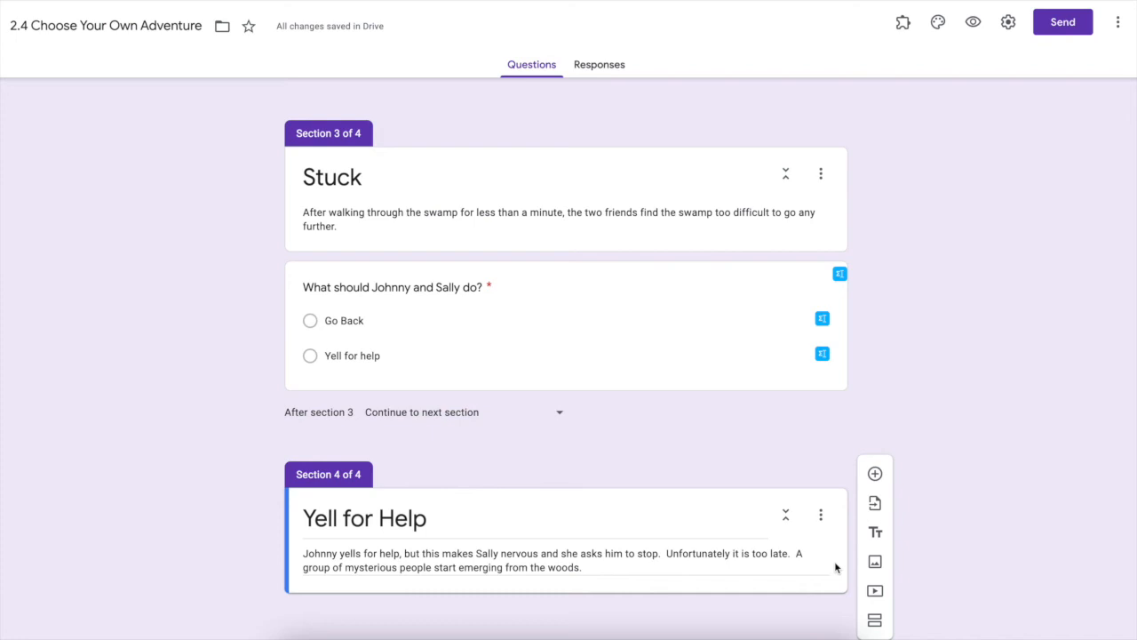
{"action": "left_click", "coordinate": [875, 620]}
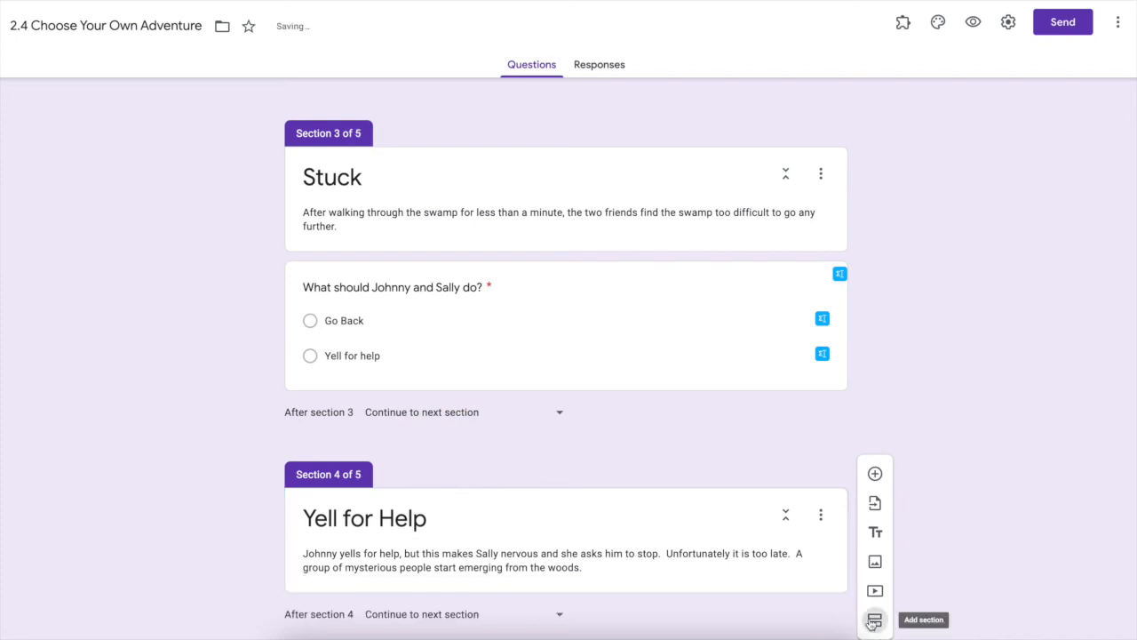
{"action": "double_click", "coordinate": [455, 531]}
{"action": "triple_click", "coordinate": [455, 530]}
{"action": "scroll", "coordinate": [454, 533], "scroll_direction": "up", "scroll_amount": 4}
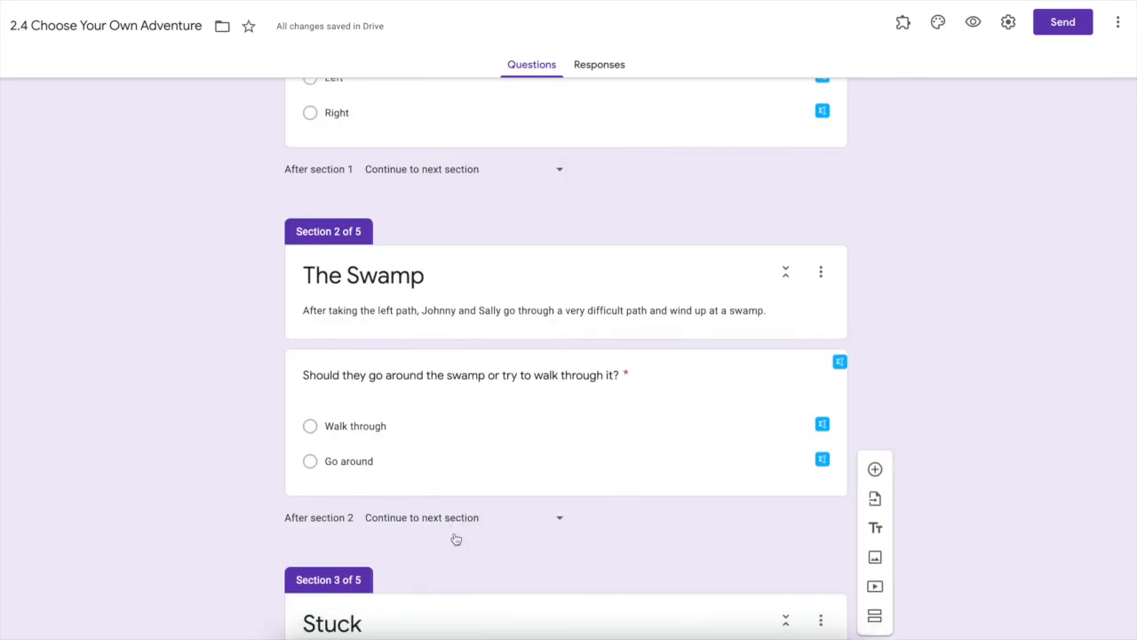
{"action": "type", "text": "Stranger"}
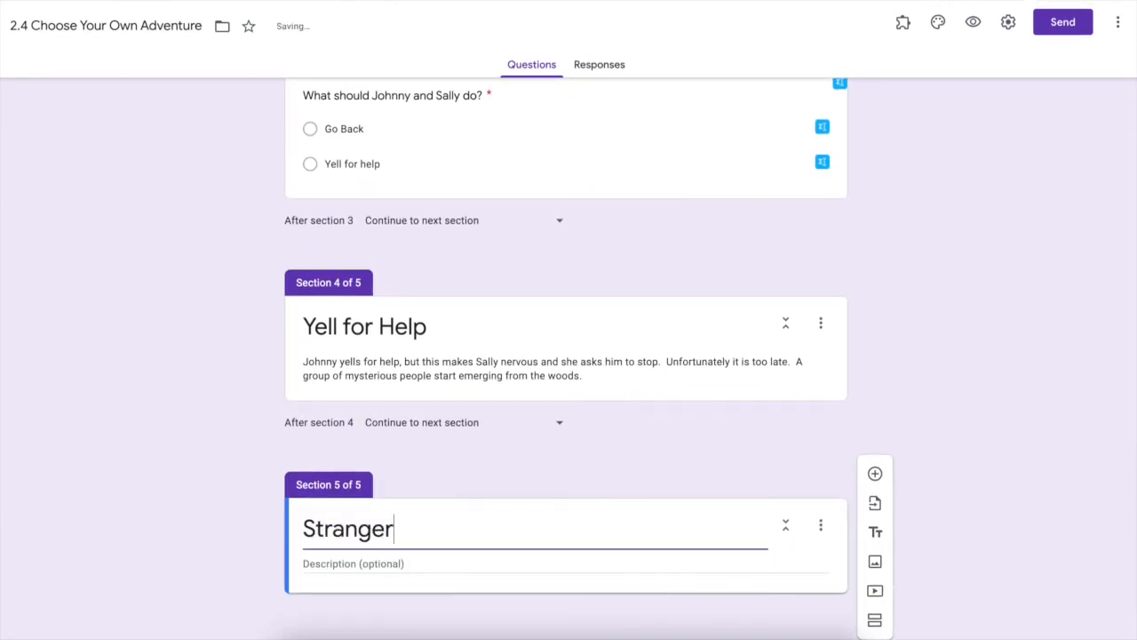
Step: Describe section 5 as "After taking the right path, Johnny and Sally come to a clearing where the can see a group of strangers gathered in the distance."
{"action": "left_click", "coordinate": [403, 567]}
{"action": "type", "text": "Af"}
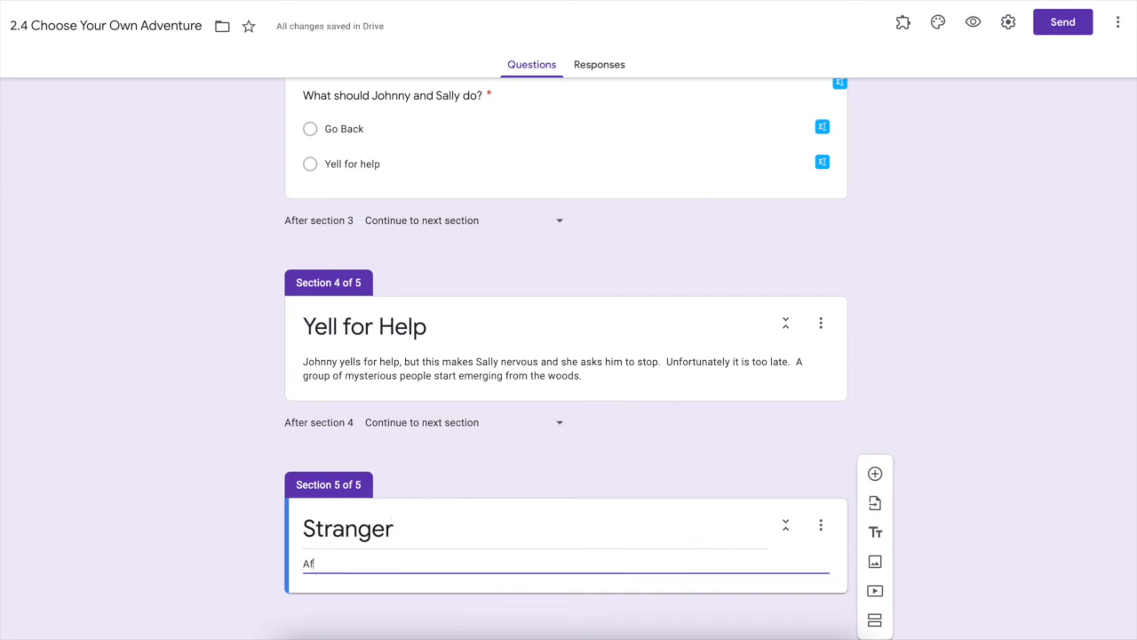
{"action": "type", "text": "ter taking the right path, Johnny and sa"}
{"action": "key", "text": "BackSpace"}
{"action": "key", "text": "BackSpace"}
{"action": "type", "text": "Sally come to a clearing"}
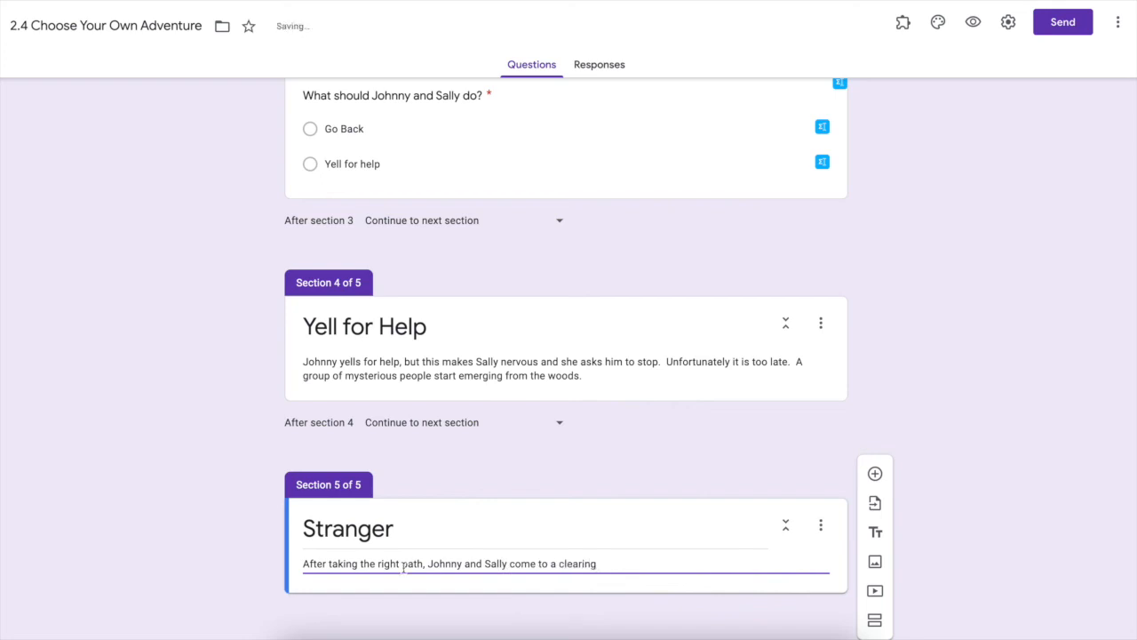
{"action": "type", "text": " where the can see a group of st"}
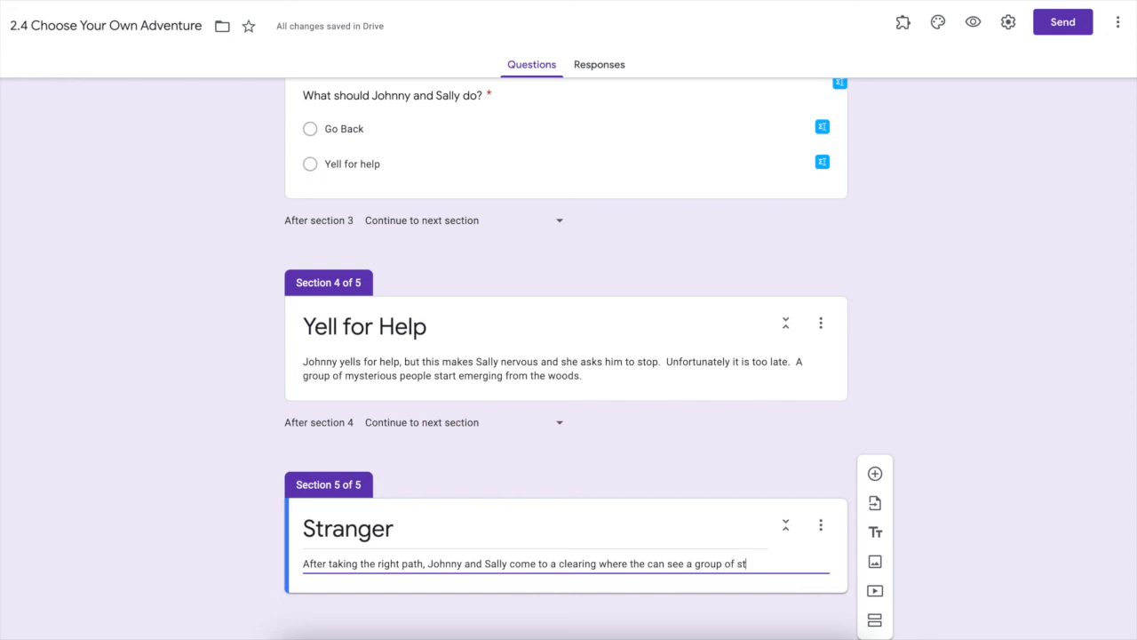
{"action": "type", "text": "rangers ta"}
{"action": "key", "text": "BackSpace"}
{"action": "key", "text": "BackSpace"}
{"action": "type", "text": "gathered in the distance."}
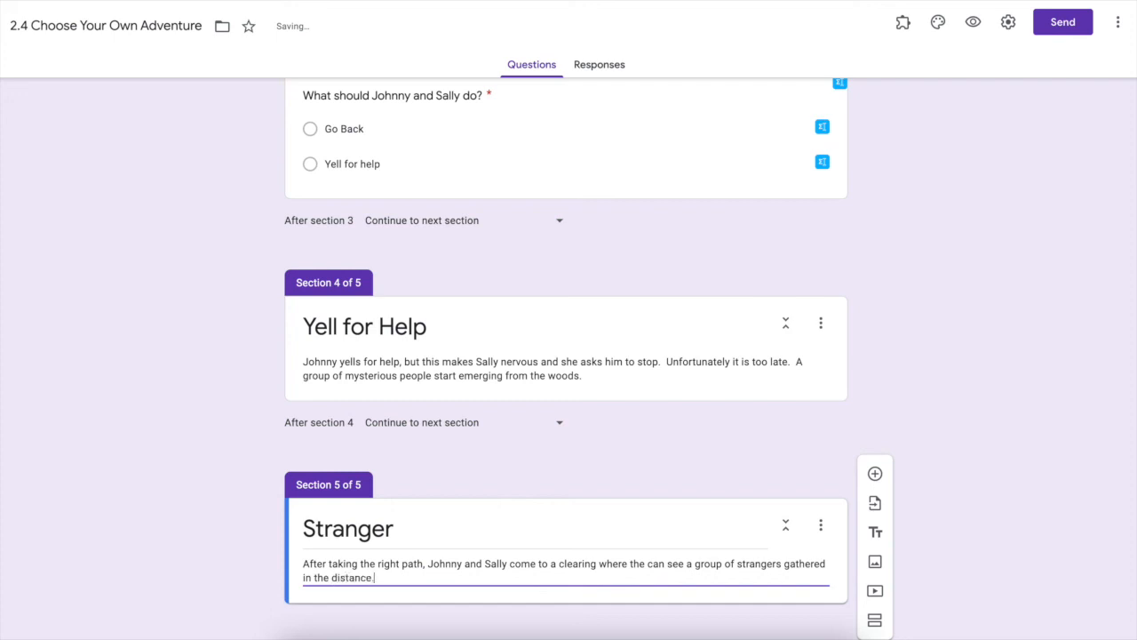
Step: Add a question to the Stranger section asking "Should Johnny and Sally go and talk to them or hide and sneak away?"
{"action": "left_click", "coordinate": [875, 475]}
{"action": "type", "text": "Should John"}
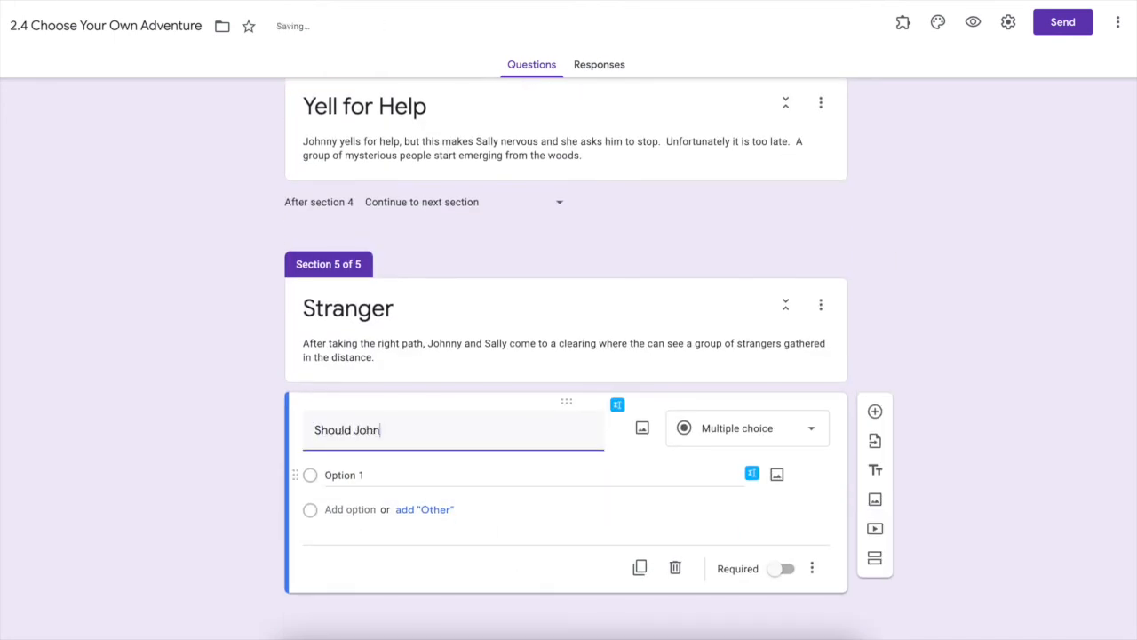
{"action": "type", "text": "ny and Sally go and talk to them or hide a"}
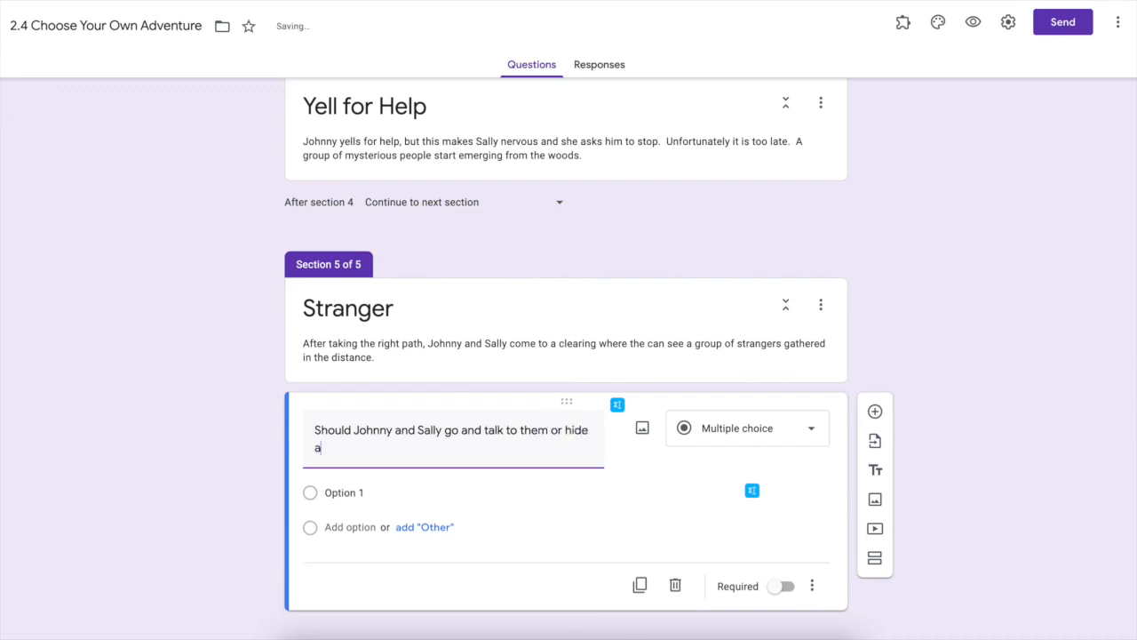
{"action": "type", "text": "nd sneak away?"}
Step: Give the Stranger question the options "Go talk to the strangers" and "Hide and sneak away."
{"action": "left_click", "coordinate": [345, 494]}
{"action": "type", "text": "Go"}
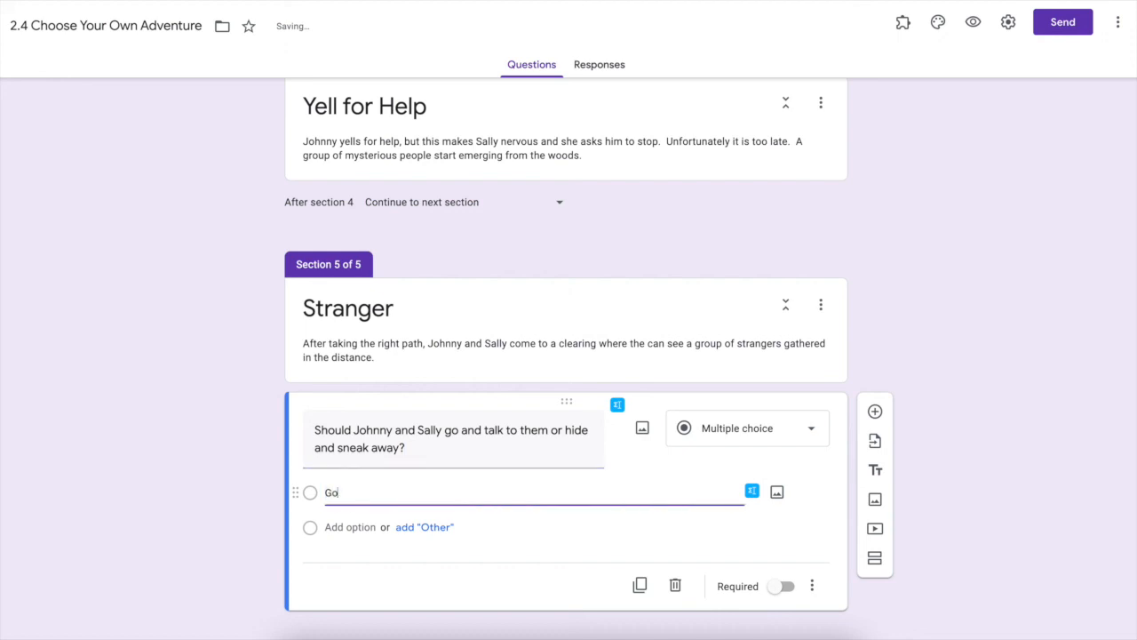
{"action": "type", "text": " talk to the strange"}
{"action": "left_click", "coordinate": [327, 529]}
{"action": "type", "text": "hide and"}
{"action": "key", "text": "BackSpace"}
{"action": "key", "text": "BackSpace"}
{"action": "key", "text": "BackSpace"}
{"action": "key", "text": "BackSpace"}
{"action": "key", "text": "BackSpace"}
{"action": "key", "text": "BackSpace"}
{"action": "key", "text": "BackSpace"}
{"action": "key", "text": "BackSpace"}
{"action": "type", "text": "Hide and sneak away."}
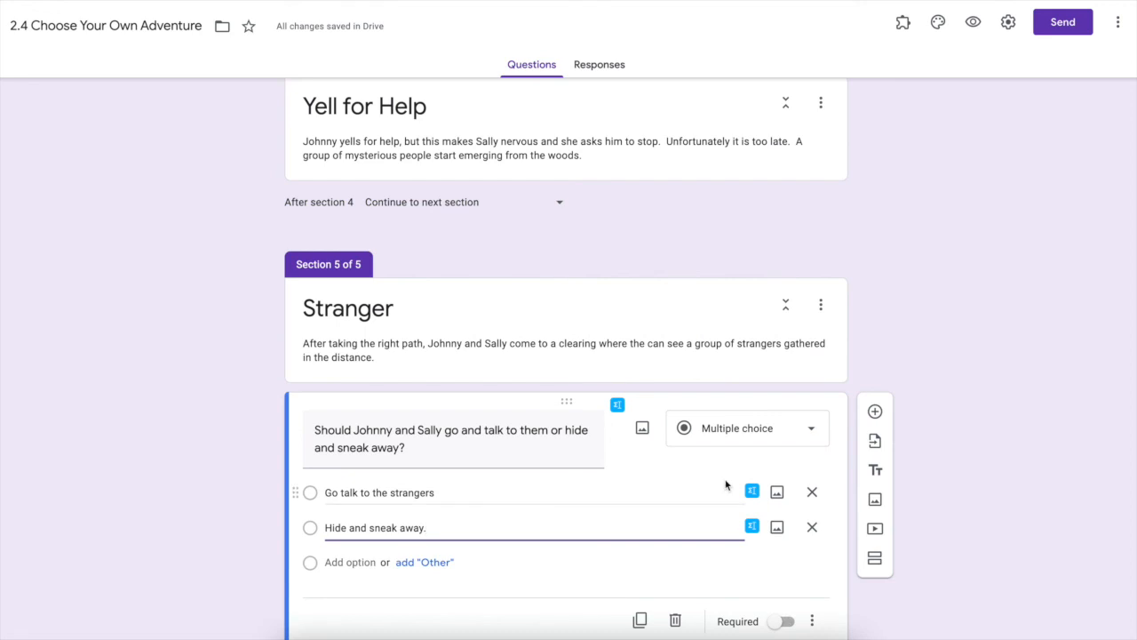
Step: Send the "Go around" answer of The Swamp question to section 5 (Stranger)
{"action": "scroll", "coordinate": [726, 485], "scroll_direction": "up", "scroll_amount": 4}
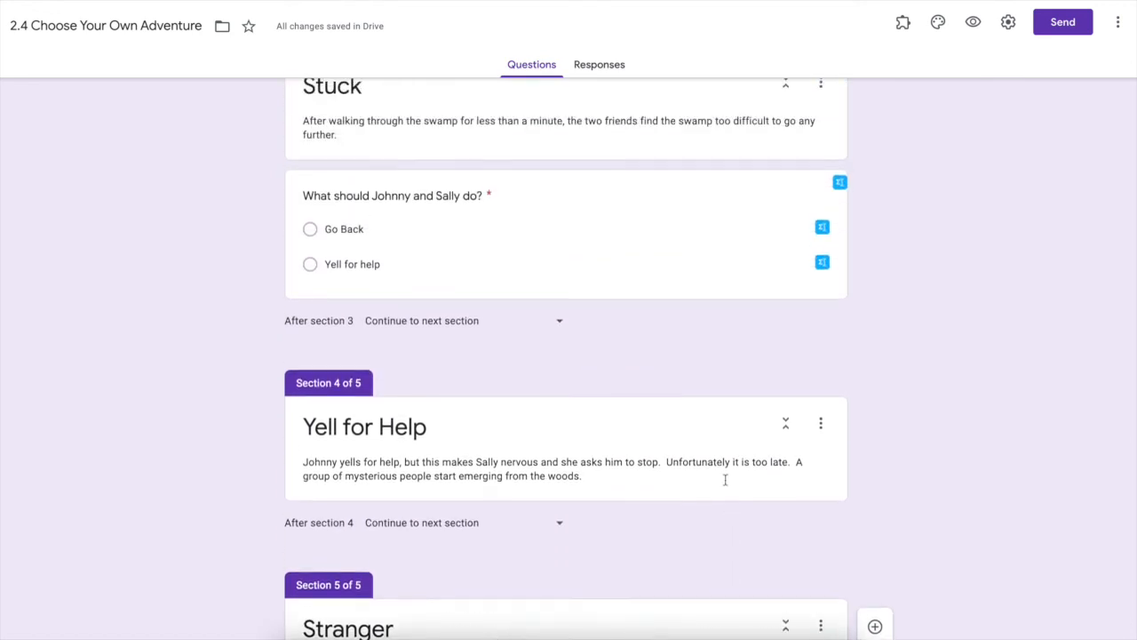
{"action": "scroll", "coordinate": [725, 480], "scroll_direction": "up", "scroll_amount": 1}
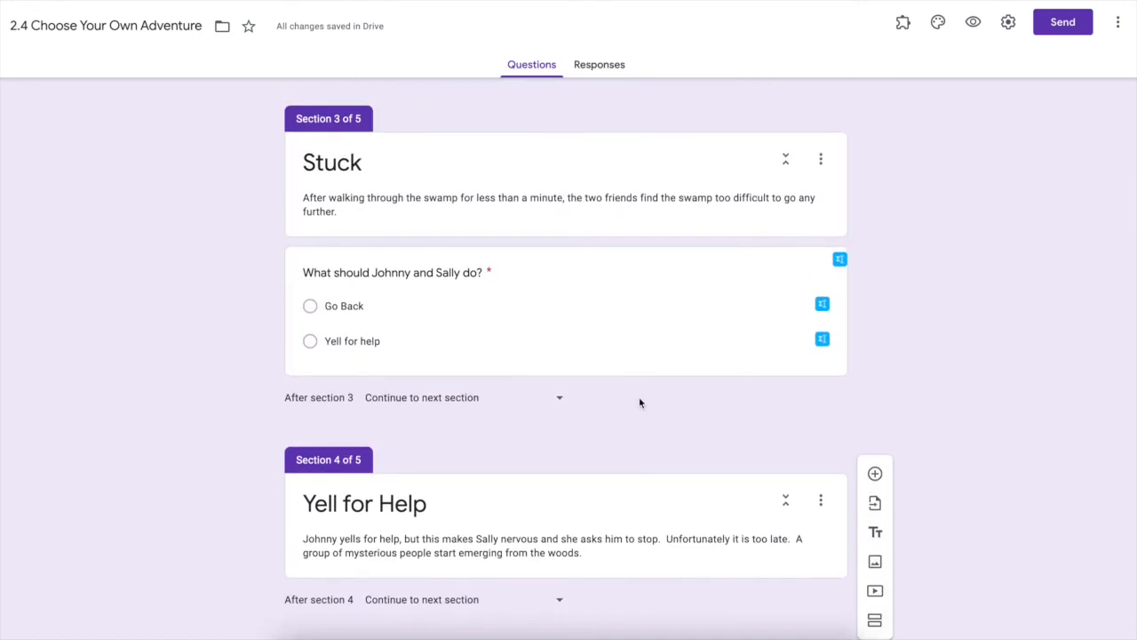
{"action": "scroll", "coordinate": [601, 340], "scroll_direction": "up", "scroll_amount": 4}
{"action": "left_click", "coordinate": [500, 347]}
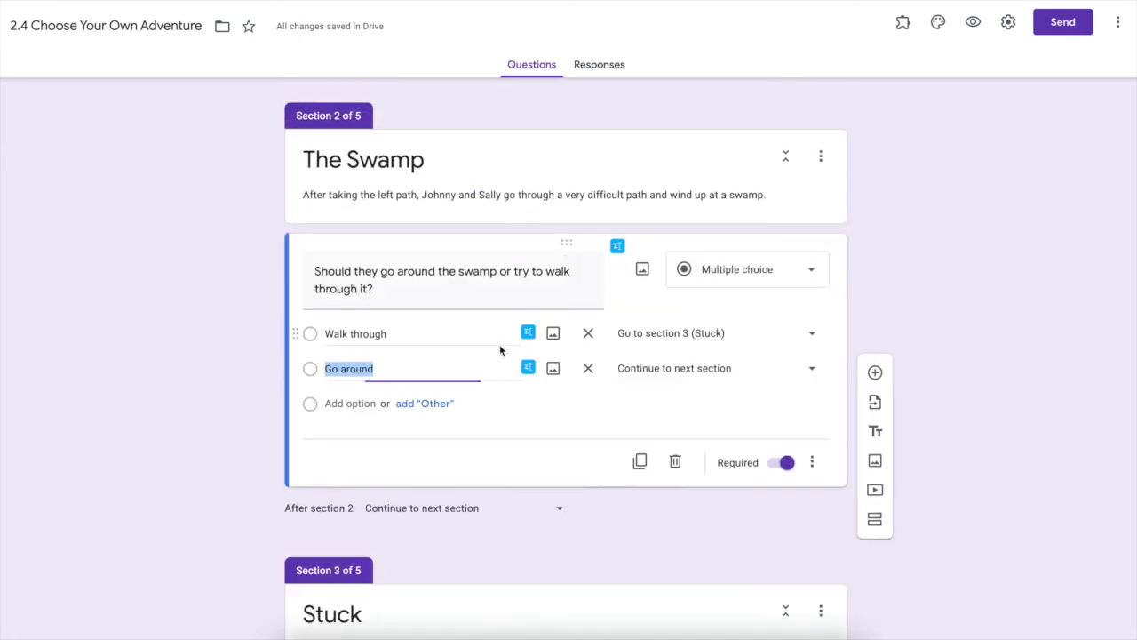
{"action": "left_click", "coordinate": [728, 371]}
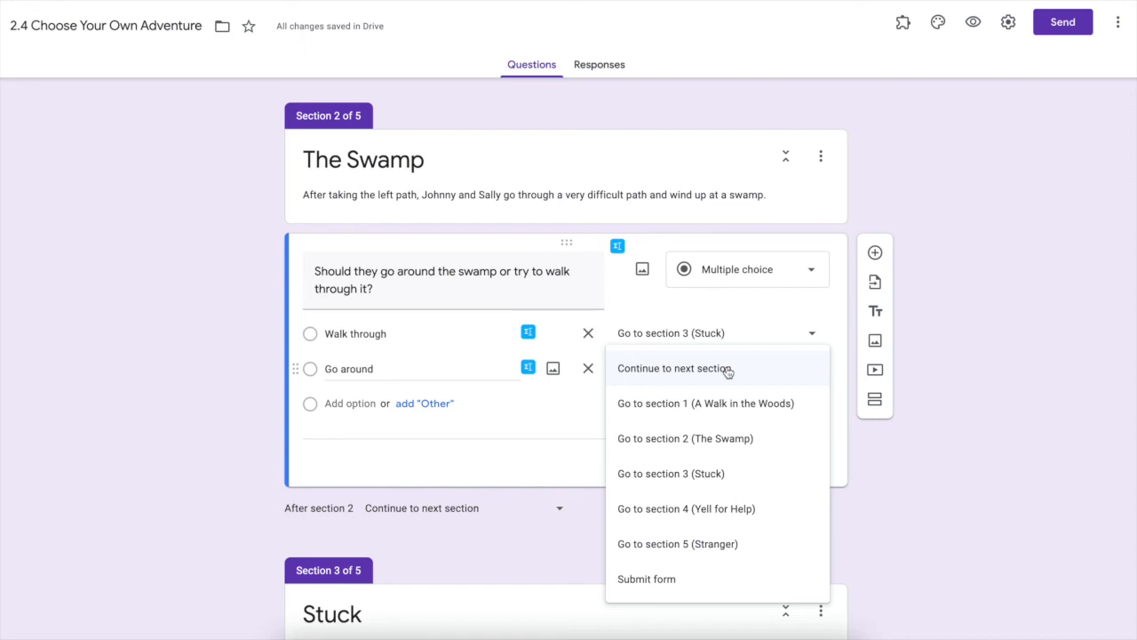
{"action": "left_click", "coordinate": [723, 543]}
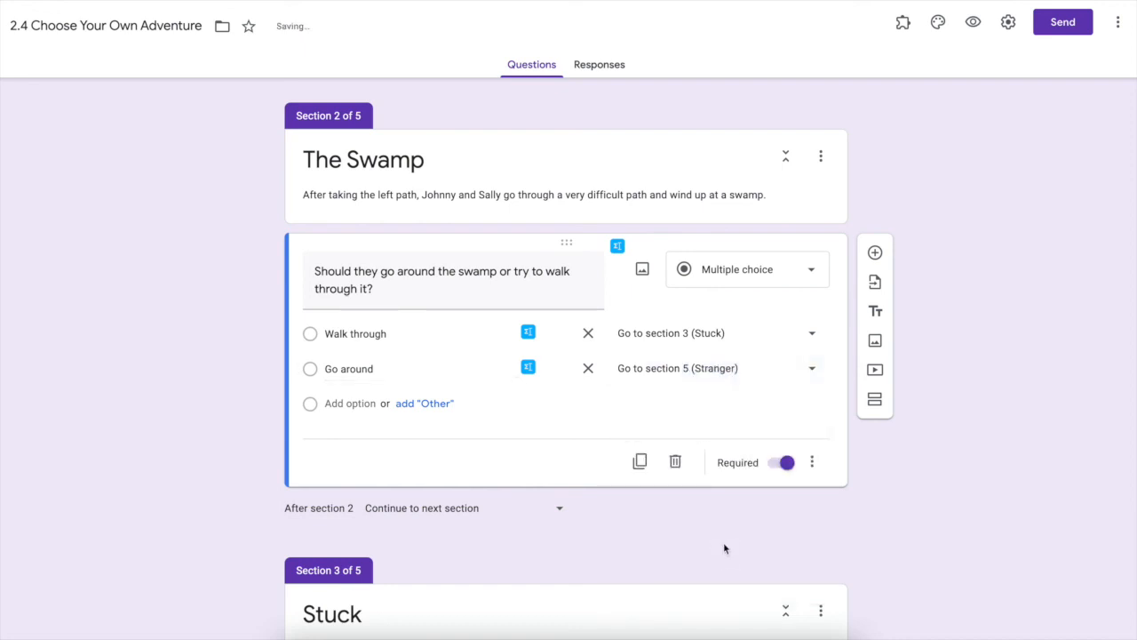
{"action": "scroll", "coordinate": [623, 369], "scroll_direction": "up", "scroll_amount": 5}
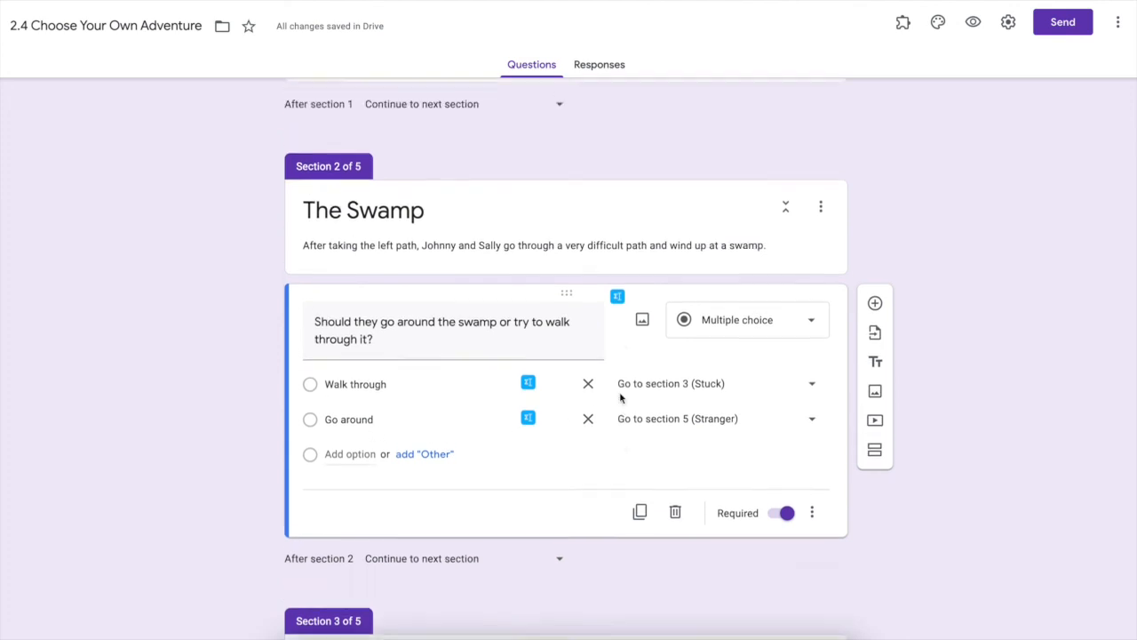
Step: Send the "Right" answer of the Chapter 1 question to section 5 (Stranger)
{"action": "left_click", "coordinate": [638, 316]}
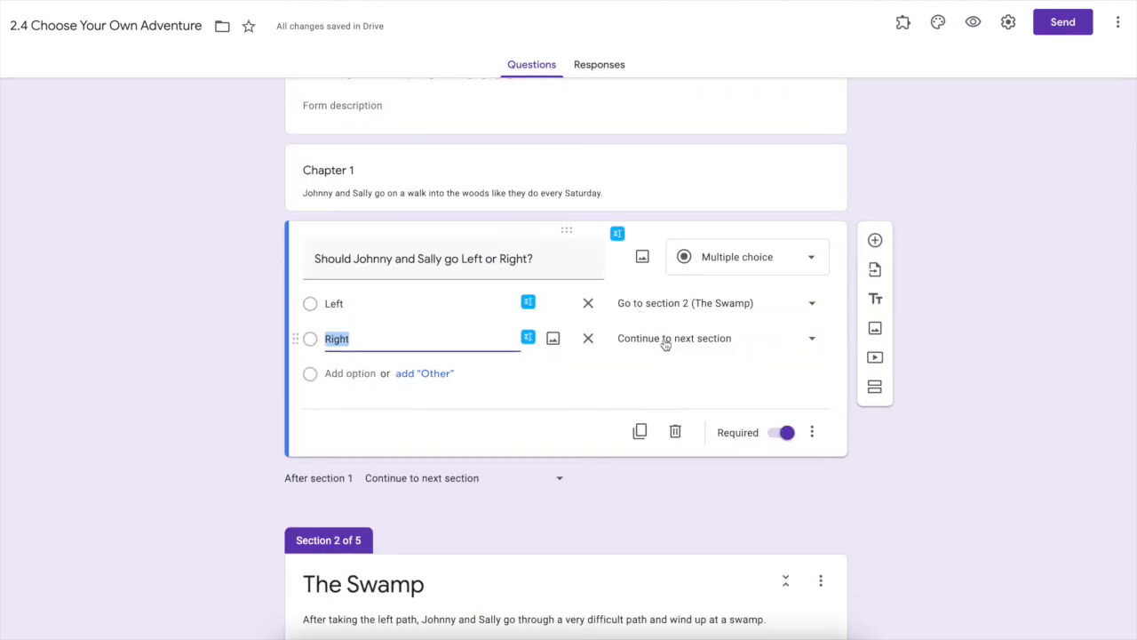
{"action": "left_click", "coordinate": [693, 344]}
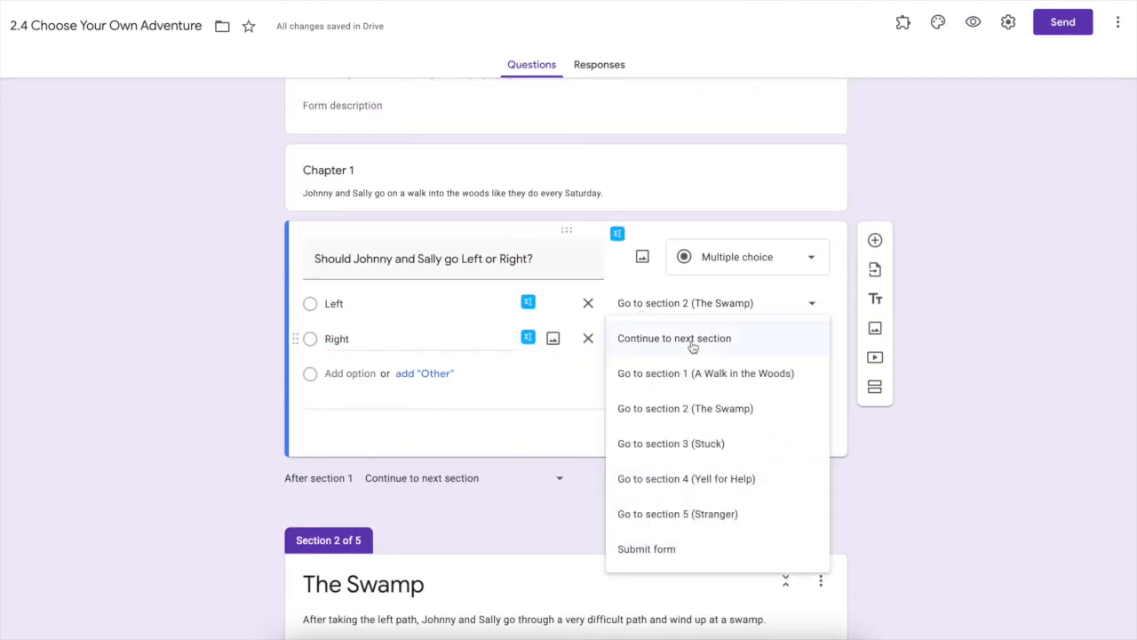
{"action": "left_click", "coordinate": [712, 513]}
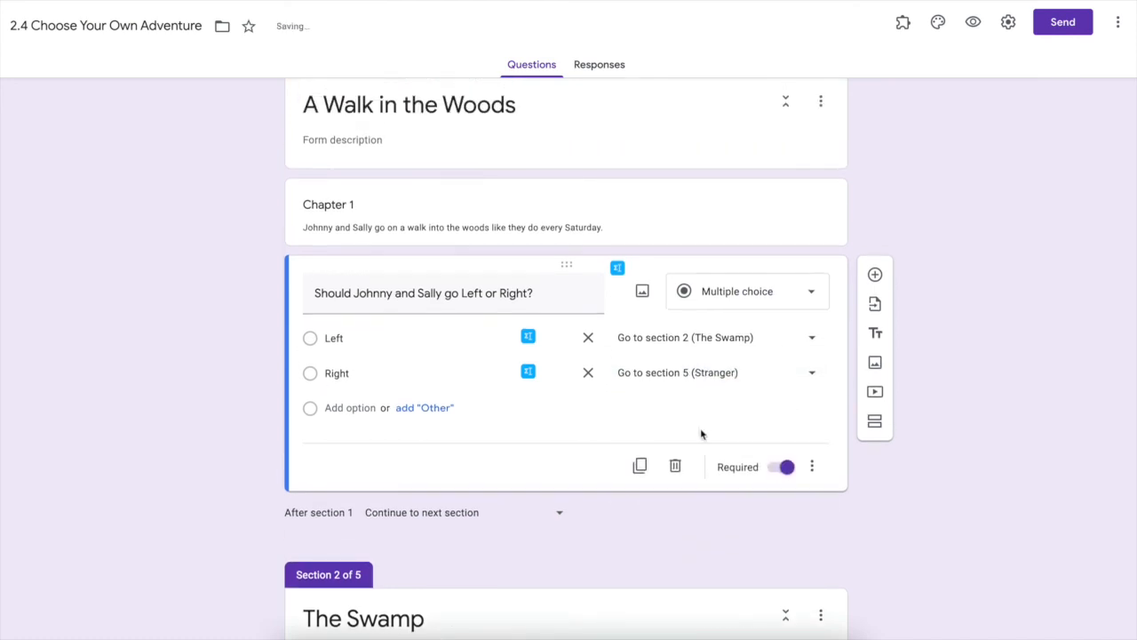
Step: Send the "Yell for help" answer of the Stuck question to section 4 (Yell for Help)
{"action": "scroll", "coordinate": [701, 386], "scroll_direction": "down", "scroll_amount": 3}
{"action": "left_click", "coordinate": [694, 502]}
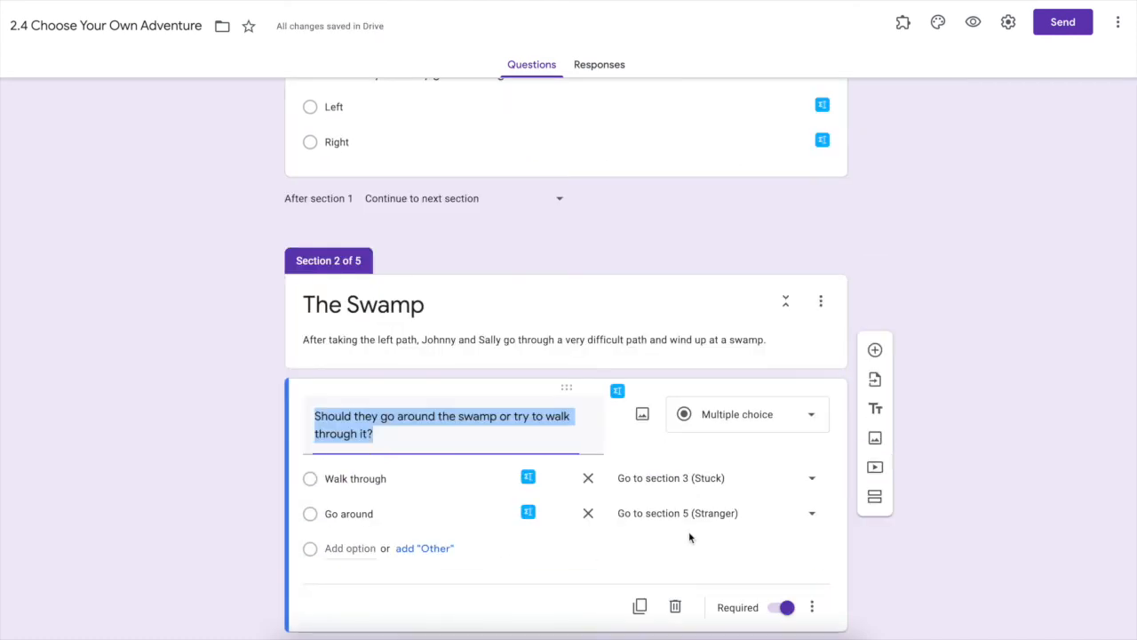
{"action": "scroll", "coordinate": [688, 528], "scroll_direction": "down", "scroll_amount": 5}
{"action": "left_click", "coordinate": [689, 520]}
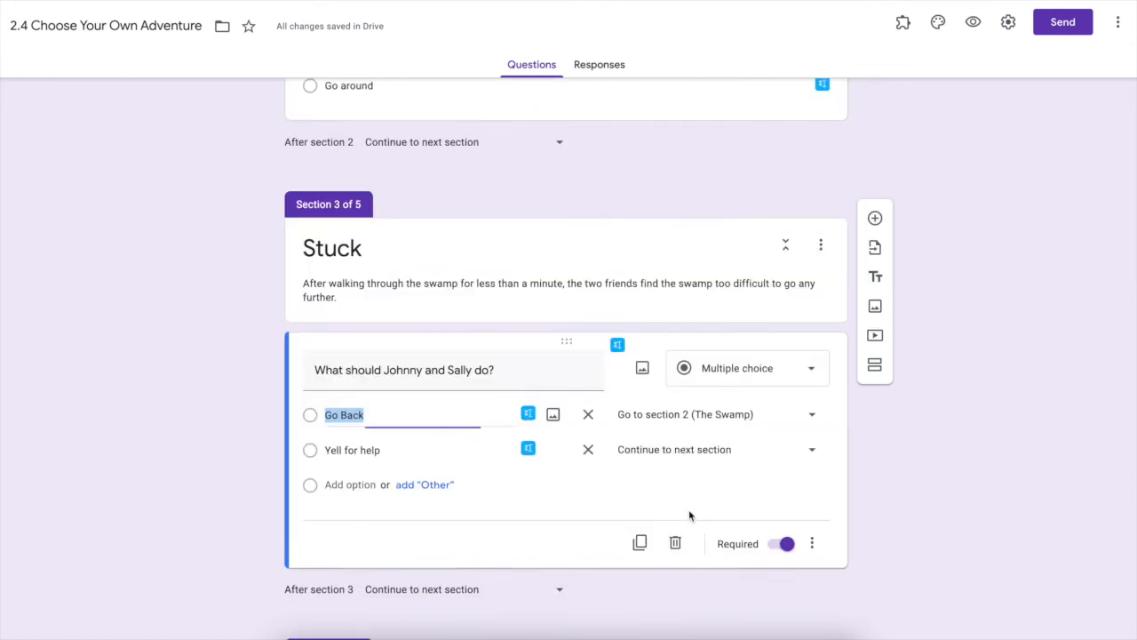
{"action": "scroll", "coordinate": [689, 513], "scroll_direction": "down", "scroll_amount": 2}
{"action": "scroll", "coordinate": [688, 483], "scroll_direction": "down", "scroll_amount": 1}
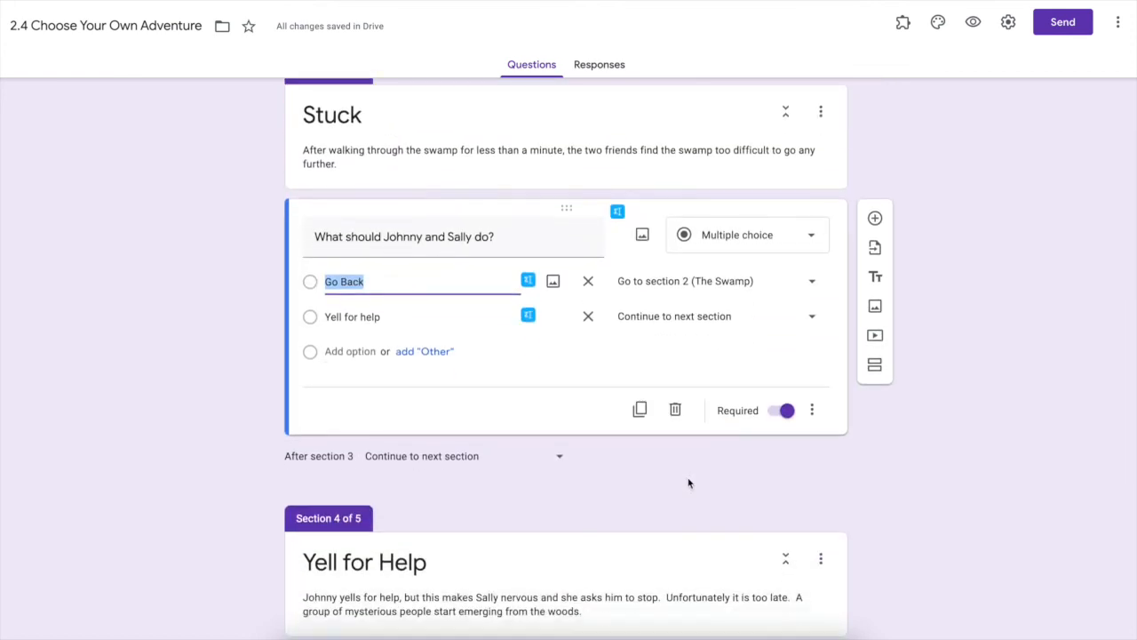
{"action": "left_click", "coordinate": [686, 318]}
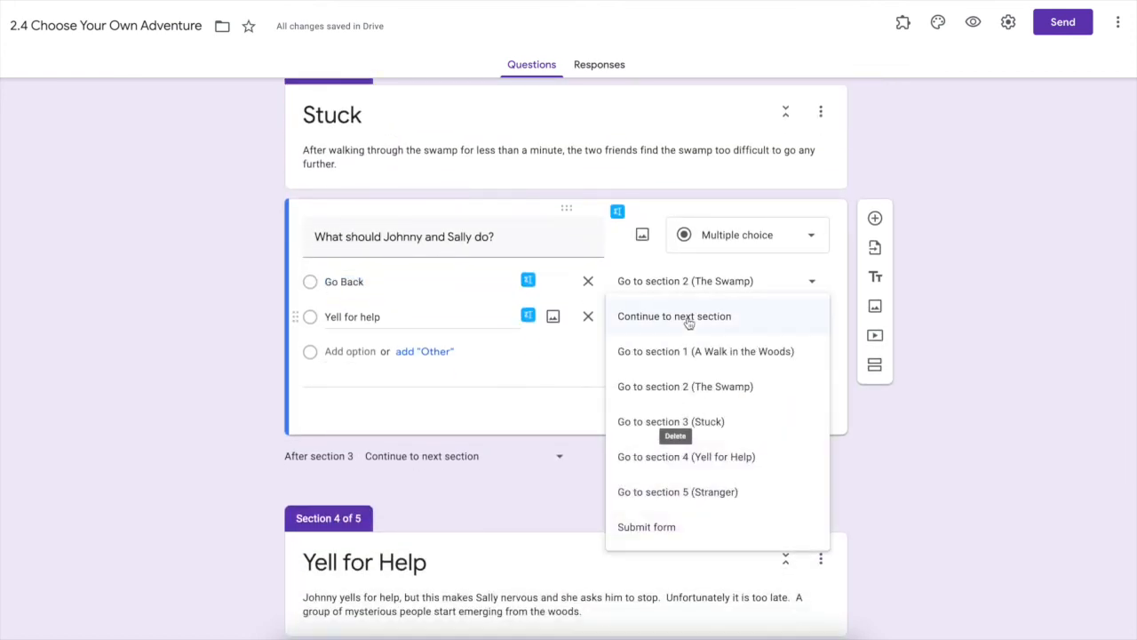
{"action": "left_click", "coordinate": [688, 457]}
Step: Open the Stranger section's question about talking to the strangers or sneaking away for editing
{"action": "scroll", "coordinate": [674, 346], "scroll_direction": "down", "scroll_amount": 3}
{"action": "scroll", "coordinate": [673, 373], "scroll_direction": "down", "scroll_amount": 1}
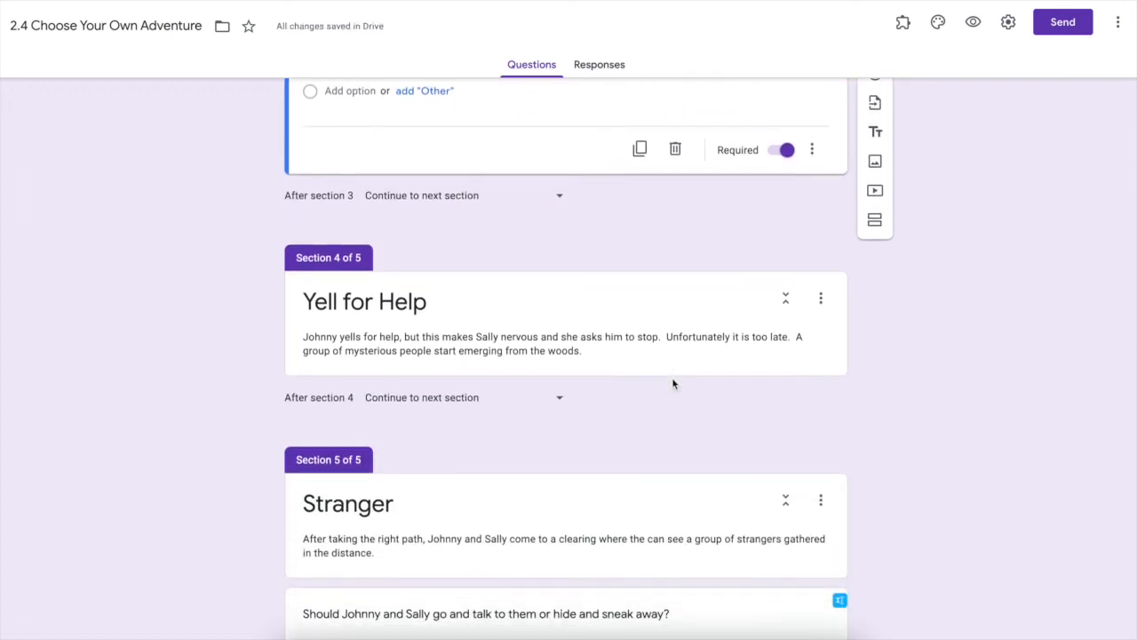
{"action": "triple_click", "coordinate": [665, 299]}
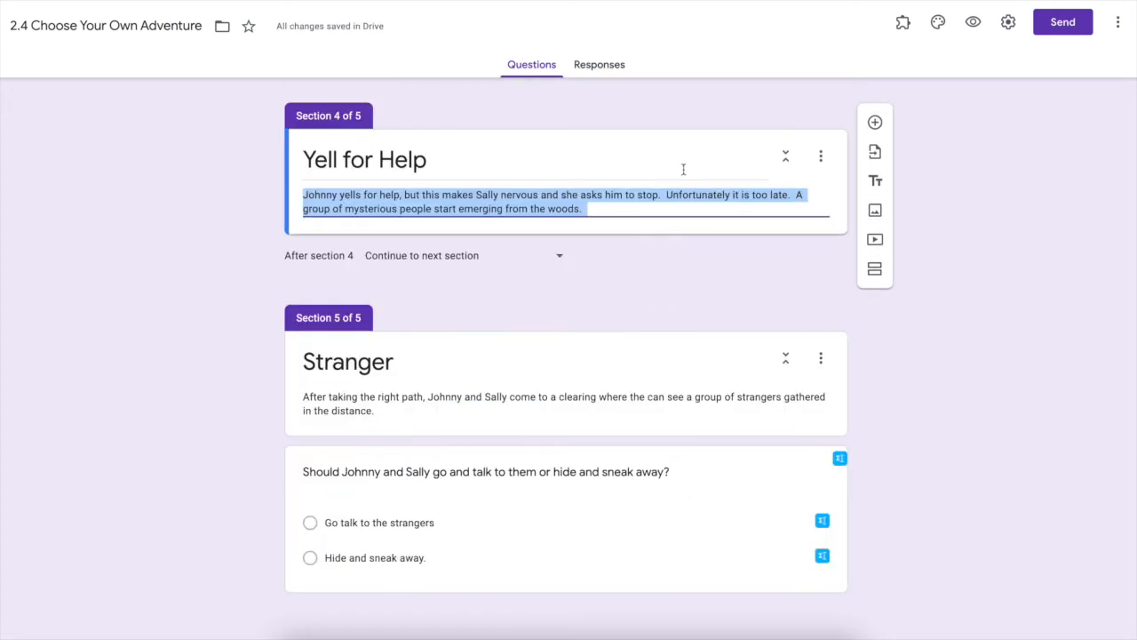
{"action": "left_click", "coordinate": [674, 523]}
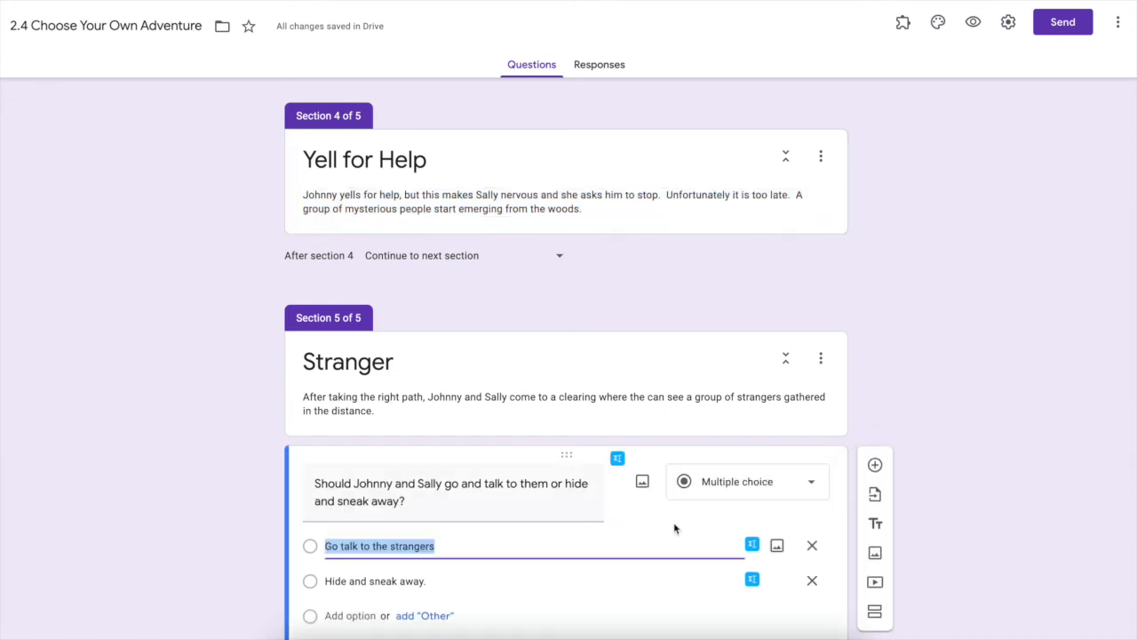